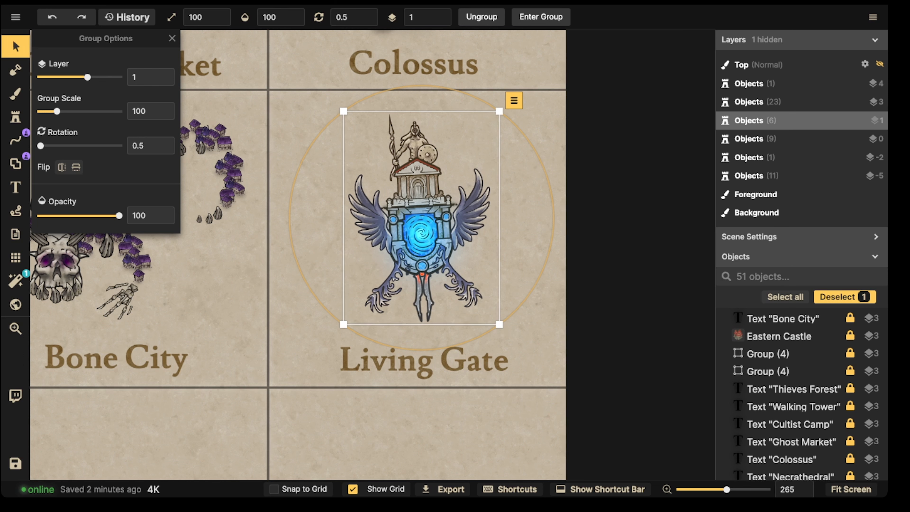
Delete the winged gate group above the Living Gate label and place a Portal stamp at scale 330 in the middle of that cell.
{"action": "key", "text": "Delete"}
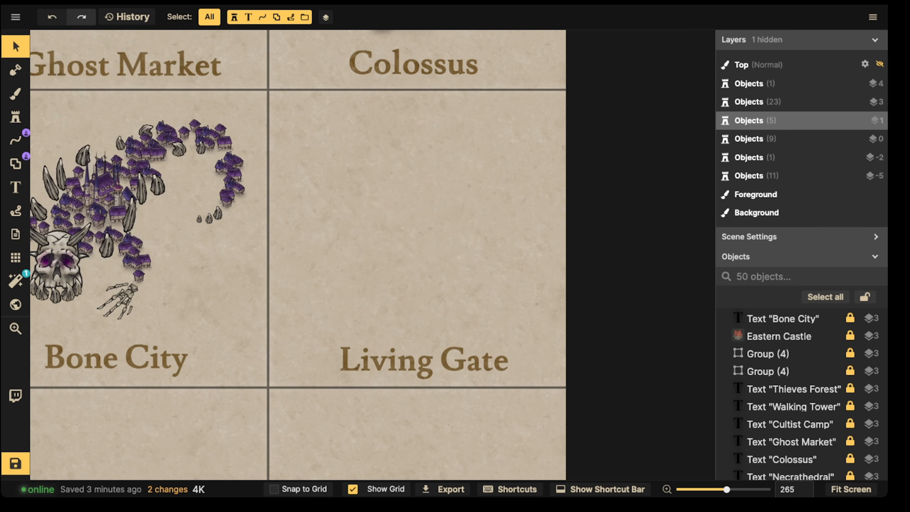
{"action": "left_click", "coordinate": [16, 117]}
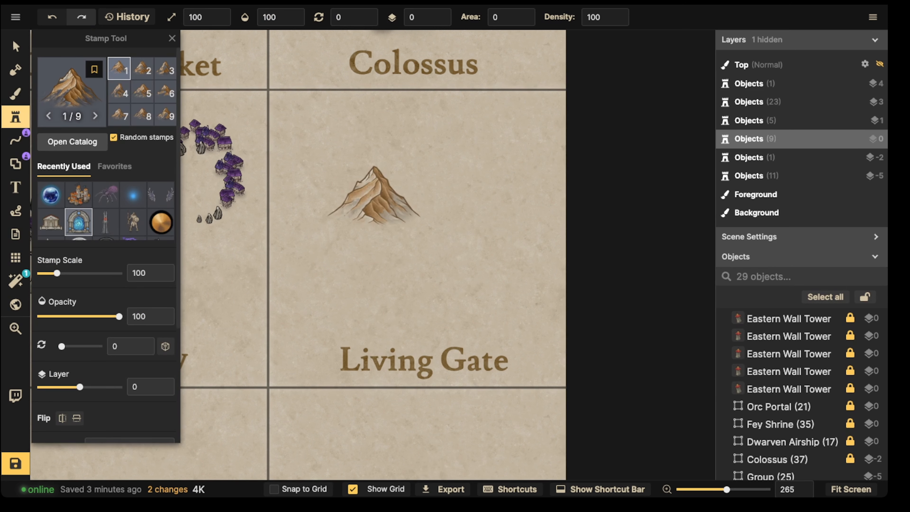
{"action": "left_click", "coordinate": [78, 222]}
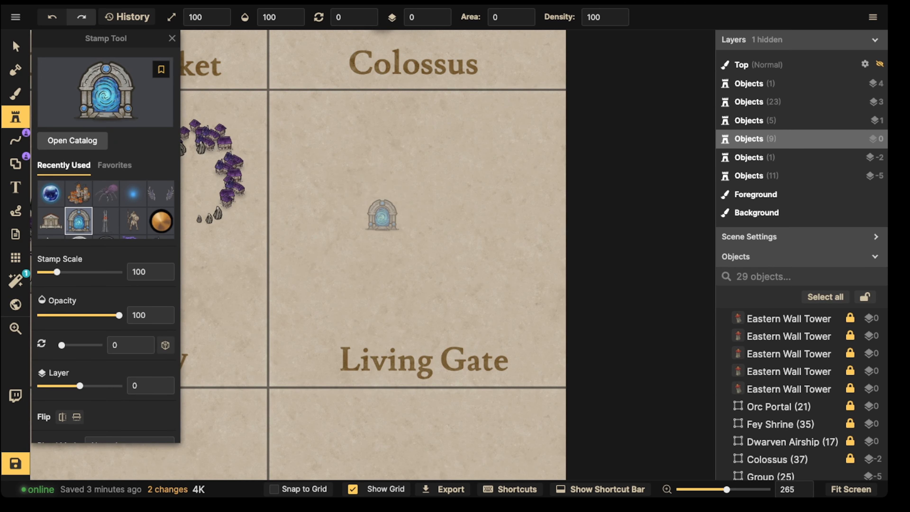
{"action": "scroll", "coordinate": [377, 206], "scroll_direction": "up", "scroll_amount": 20}
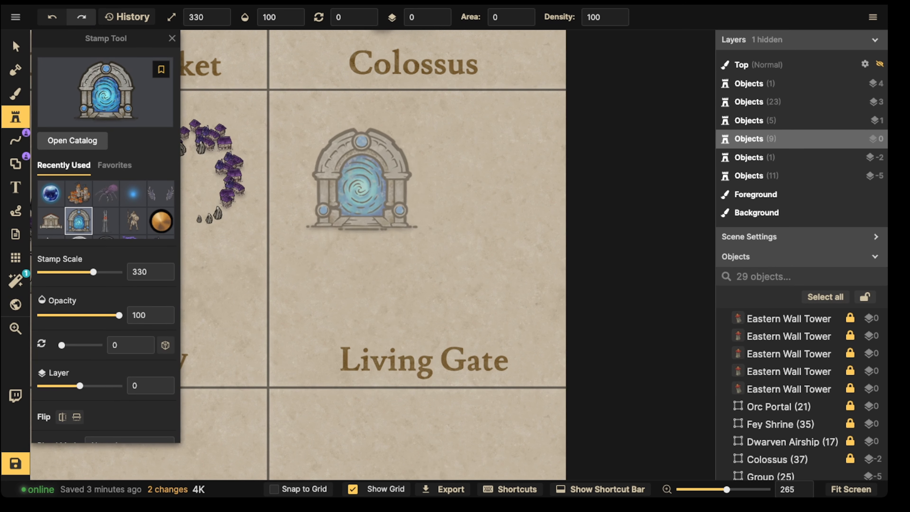
{"action": "scroll", "coordinate": [359, 180], "scroll_direction": "down", "scroll_amount": 3}
{"action": "key", "text": "space"}
{"action": "mouse_move", "coordinate": [366, 185]}
{"action": "left_mouse_down"}
{"action": "mouse_move", "coordinate": [529, 204]}
{"action": "mouse_move", "coordinate": [374, 195]}
{"action": "left_mouse_up"}
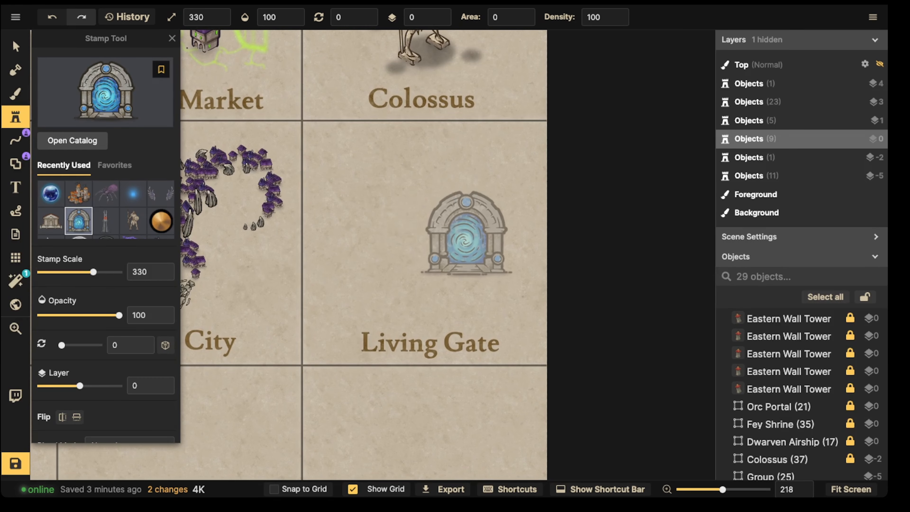
{"action": "left_click", "coordinate": [420, 221]}
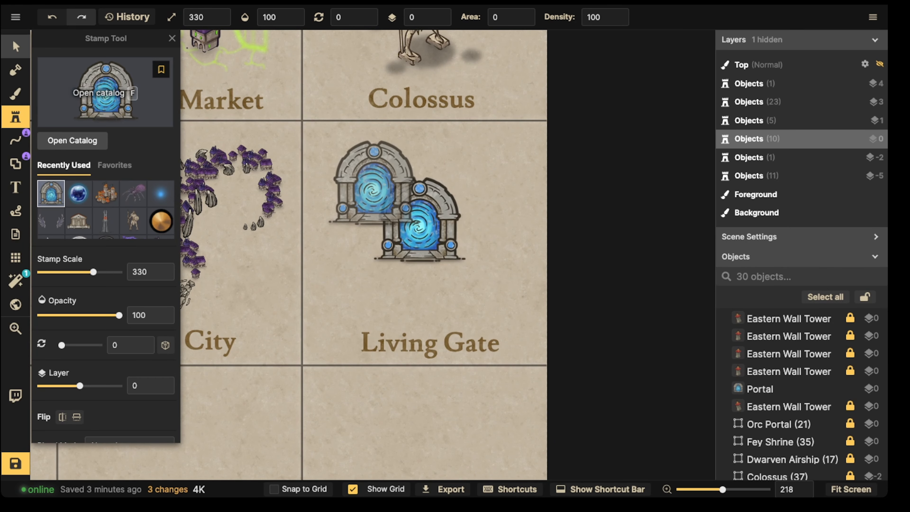
{"action": "left_click", "coordinate": [16, 46]}
{"action": "mouse_move", "coordinate": [420, 221]}
{"action": "left_mouse_down"}
{"action": "mouse_move", "coordinate": [429, 228]}
{"action": "mouse_move", "coordinate": [424, 217]}
{"action": "mouse_move", "coordinate": [421, 226]}
{"action": "left_mouse_up"}
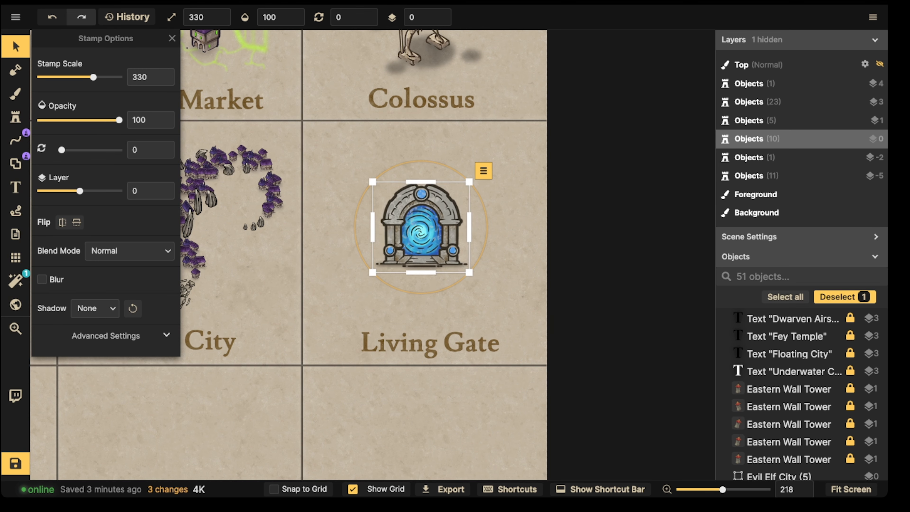
Shrink the Sci-Fi City group to a group scale of 10.
{"action": "scroll", "coordinate": [469, 169], "scroll_direction": "down", "scroll_amount": 4}
{"action": "left_click_drag", "start_coordinate": [469, 168], "coordinate": [821, 173]}
{"action": "key", "text": "Escape"}
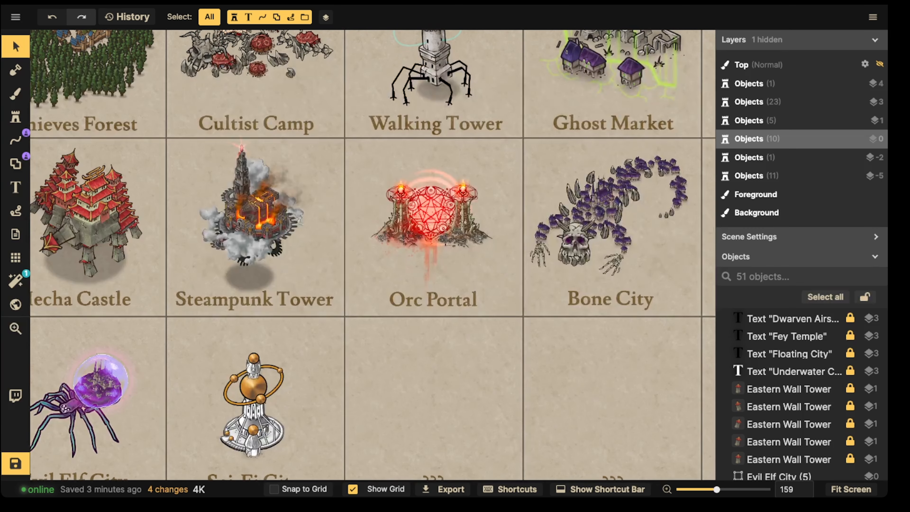
{"action": "left_click_drag", "start_coordinate": [358, 305], "coordinate": [448, 212]}
{"action": "left_click", "coordinate": [342, 301]}
{"action": "scroll", "coordinate": [341, 301], "scroll_direction": "up", "scroll_amount": 8}
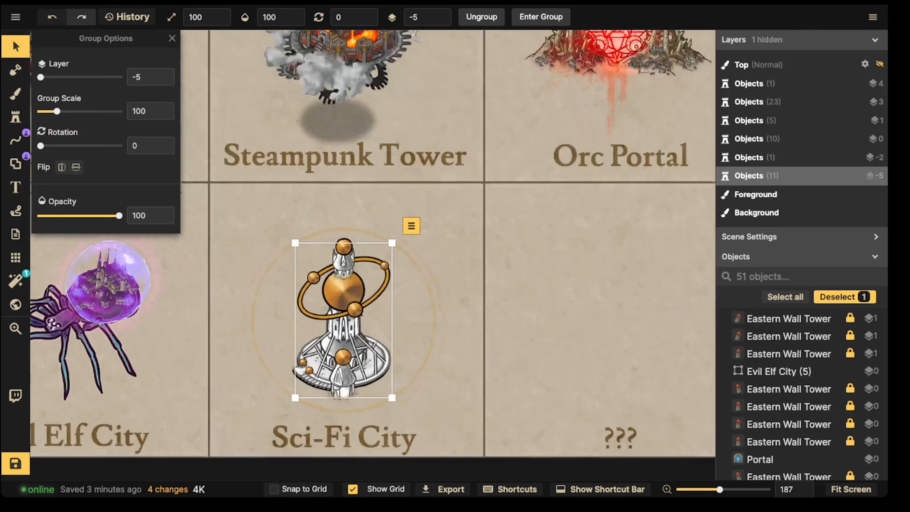
{"action": "left_click_drag", "start_coordinate": [411, 433], "coordinate": [362, 349]}
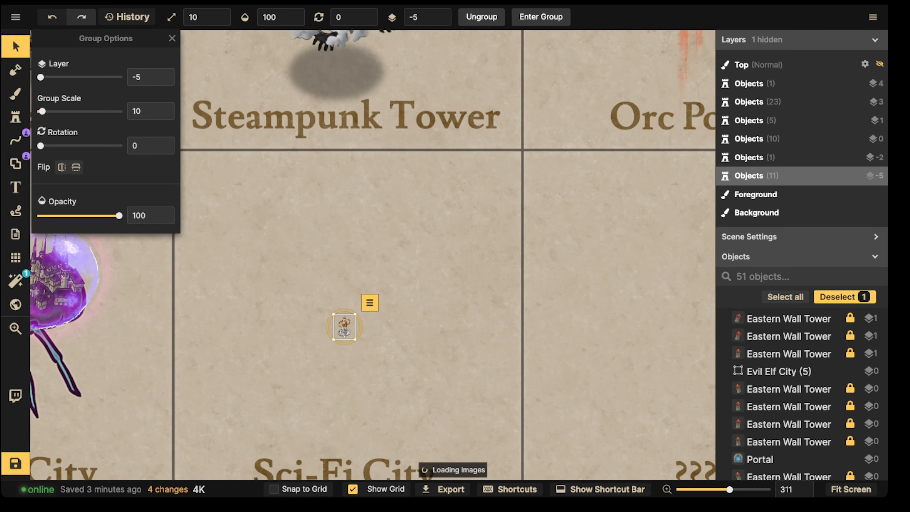
{"action": "left_click_drag", "start_coordinate": [362, 350], "coordinate": [179, 337]}
Reselect the portal in the Living Gate cell and fine-tune its position.
{"action": "scroll", "coordinate": [395, 239], "scroll_direction": "down", "scroll_amount": 3}
{"action": "scroll", "coordinate": [396, 238], "scroll_direction": "down", "scroll_amount": 2}
{"action": "left_click_drag", "start_coordinate": [538, 215], "coordinate": [165, 318]}
{"action": "left_click", "coordinate": [445, 264]}
{"action": "mouse_move", "coordinate": [444, 263]}
{"action": "left_mouse_down"}
{"action": "mouse_move", "coordinate": [469, 257]}
{"action": "mouse_move", "coordinate": [448, 252]}
{"action": "mouse_move", "coordinate": [443, 264]}
{"action": "left_mouse_up"}
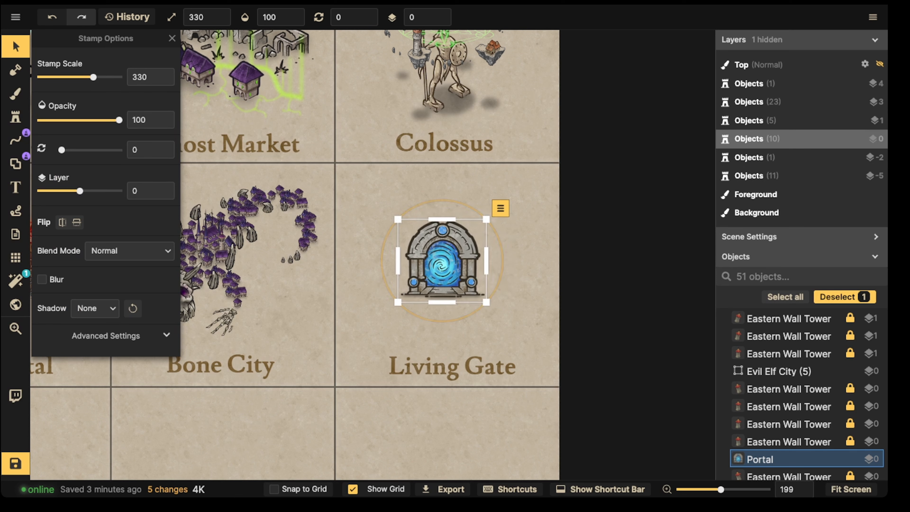
Search the Fantasy World stamp catalog for "statue" and choose the front-facing statue with spear and shield.
{"action": "left_click", "coordinate": [15, 117]}
{"action": "left_click", "coordinate": [97, 91]}
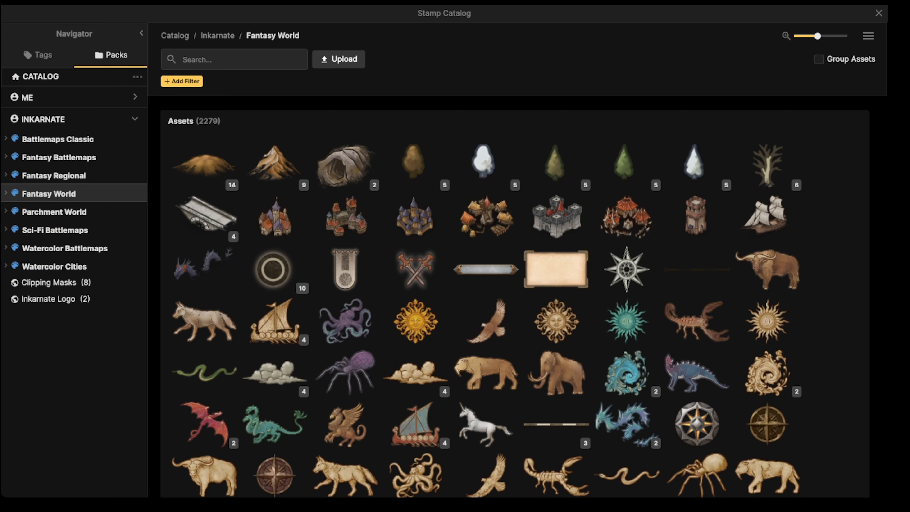
{"action": "scroll", "coordinate": [345, 322], "scroll_direction": "down", "scroll_amount": 5}
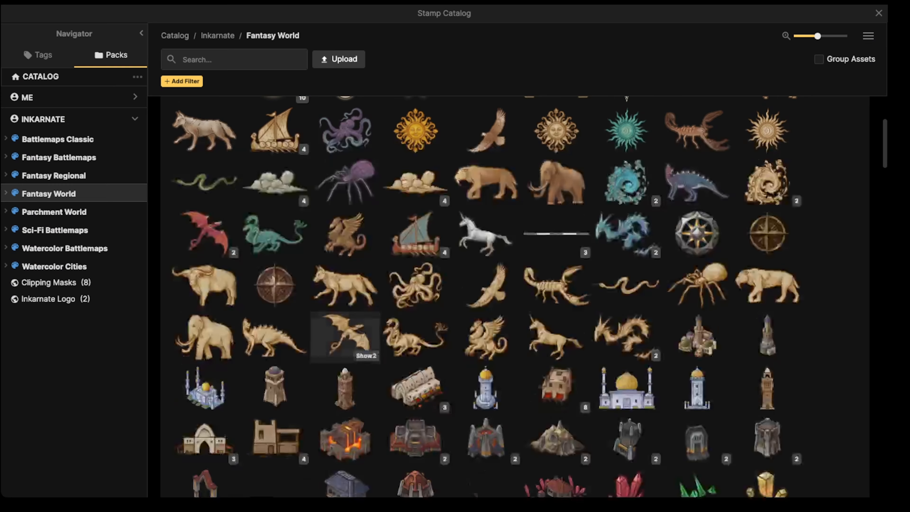
{"action": "scroll", "coordinate": [345, 334], "scroll_direction": "down", "scroll_amount": 10}
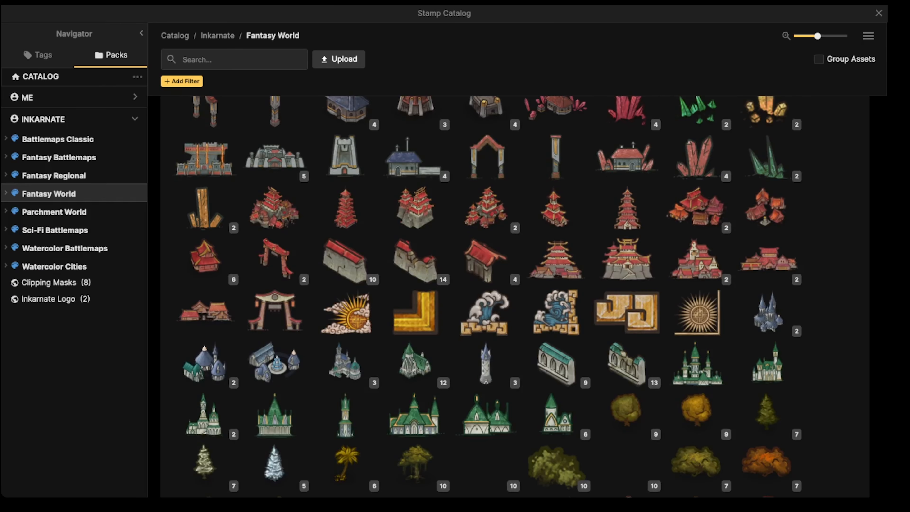
{"action": "type", "text": "statue"}
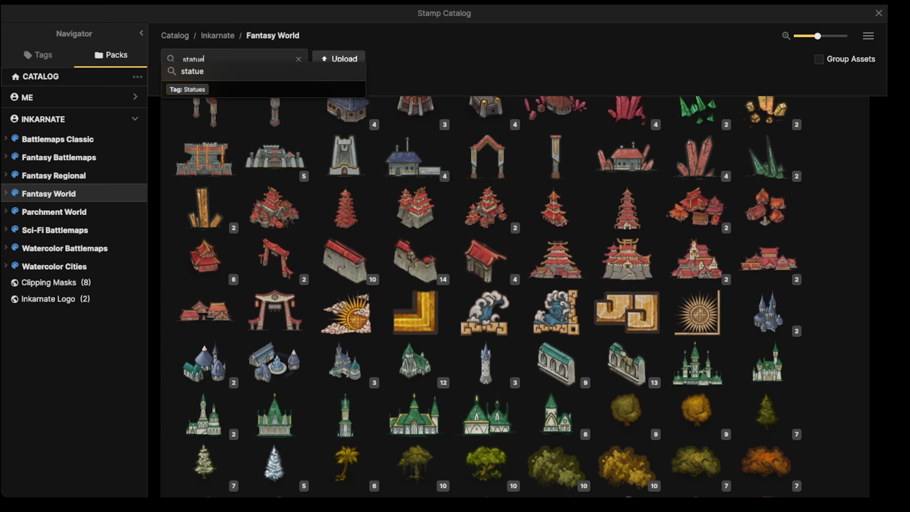
{"action": "key", "text": "Return"}
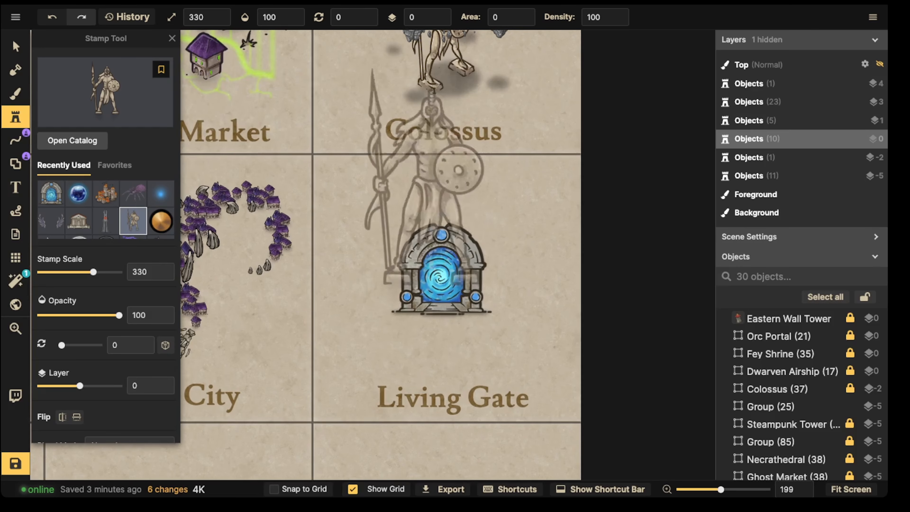
Place the statue at stamp scale 280 so that it rises above the portal.
{"action": "scroll", "coordinate": [432, 169], "scroll_direction": "down", "scroll_amount": 4}
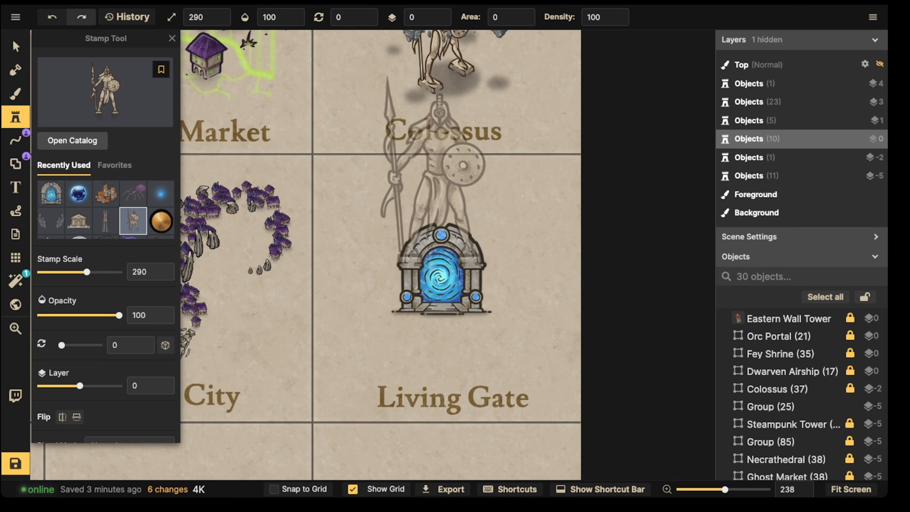
{"action": "left_click", "coordinate": [439, 165]}
{"action": "scroll", "coordinate": [365, 154], "scroll_direction": "down", "scroll_amount": 1}
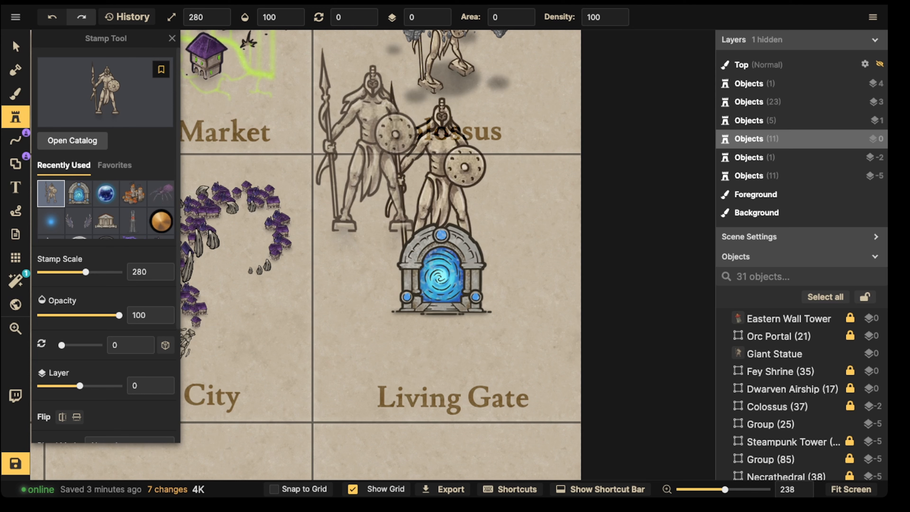
Scale the statue and portal down together and move both lower inside the Living Gate cell.
{"action": "left_click", "coordinate": [16, 47]}
{"action": "left_click_drag", "start_coordinate": [354, 186], "coordinate": [436, 319]}
{"action": "left_click_drag", "start_coordinate": [491, 375], "coordinate": [472, 333]}
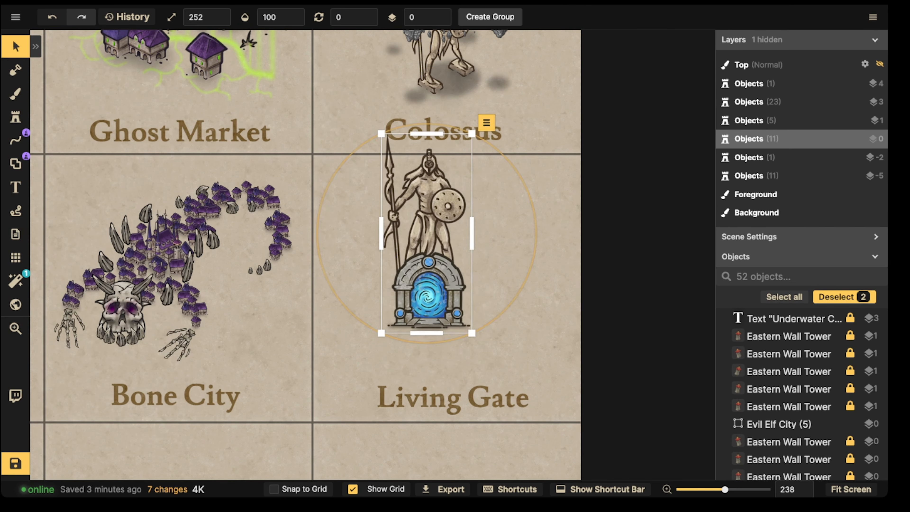
{"action": "left_click_drag", "start_coordinate": [430, 280], "coordinate": [439, 321]}
{"action": "left_click", "coordinate": [509, 273]}
Put the statue on layer 1 and position it standing on top of the portal.
{"action": "left_click", "coordinate": [436, 237]}
{"action": "left_click", "coordinate": [440, 13]}
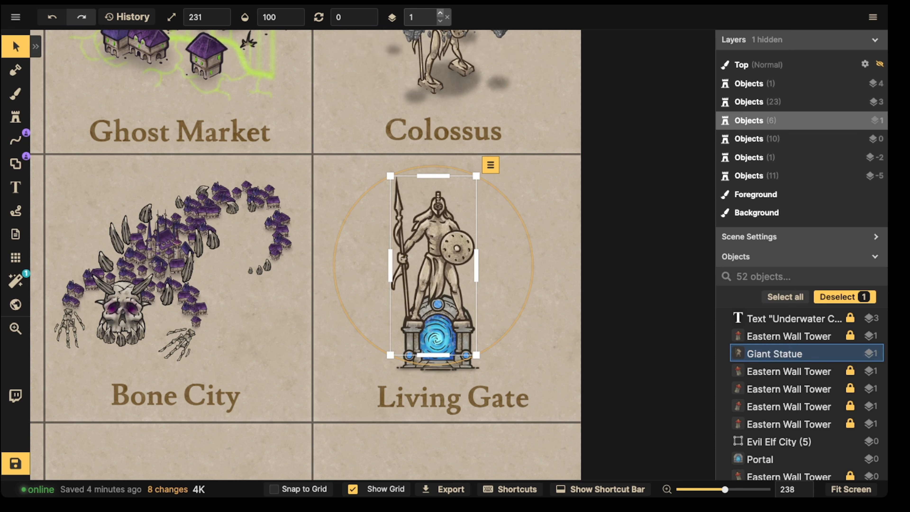
{"action": "left_click_drag", "start_coordinate": [435, 248], "coordinate": [435, 247]}
{"action": "left_click", "coordinate": [314, 192]}
{"action": "scroll", "coordinate": [314, 191], "scroll_direction": "down", "scroll_amount": 1}
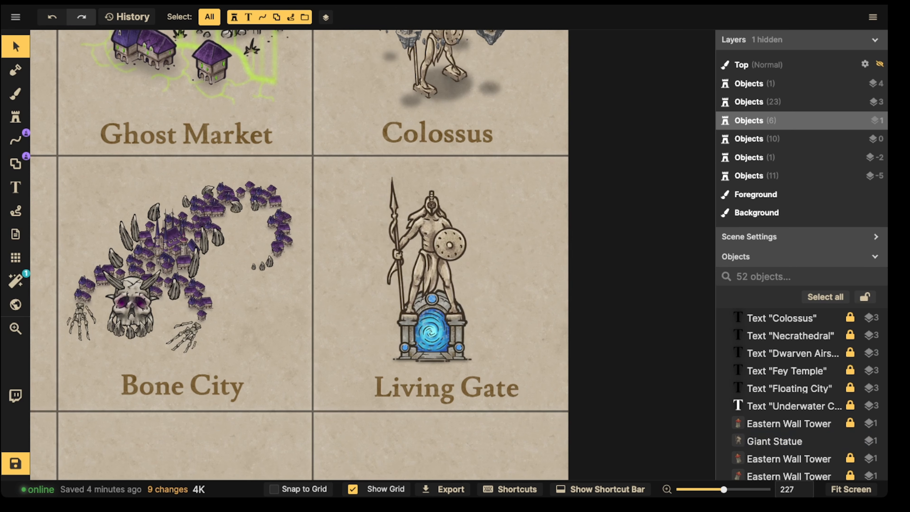
Reduce the Giant Statue's color saturation to 62.
{"action": "left_click", "coordinate": [782, 441]}
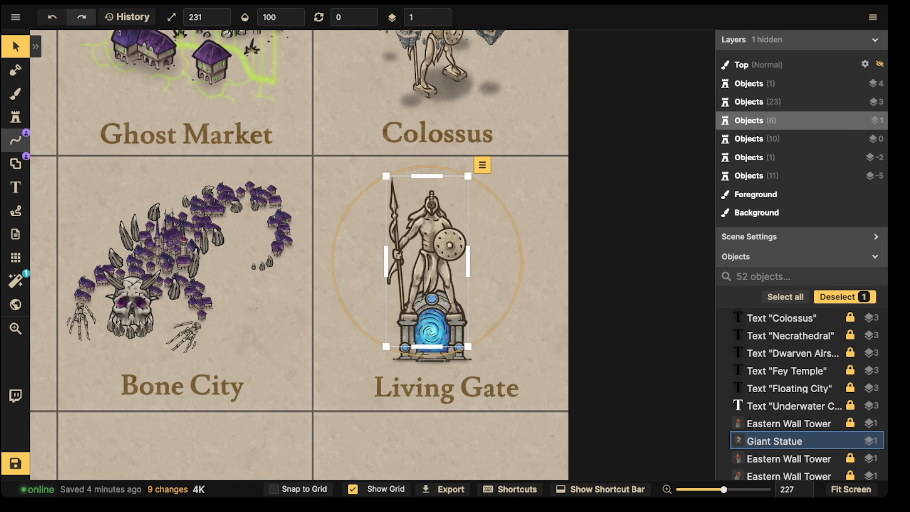
{"action": "left_click", "coordinate": [16, 47]}
{"action": "left_click", "coordinate": [106, 336]}
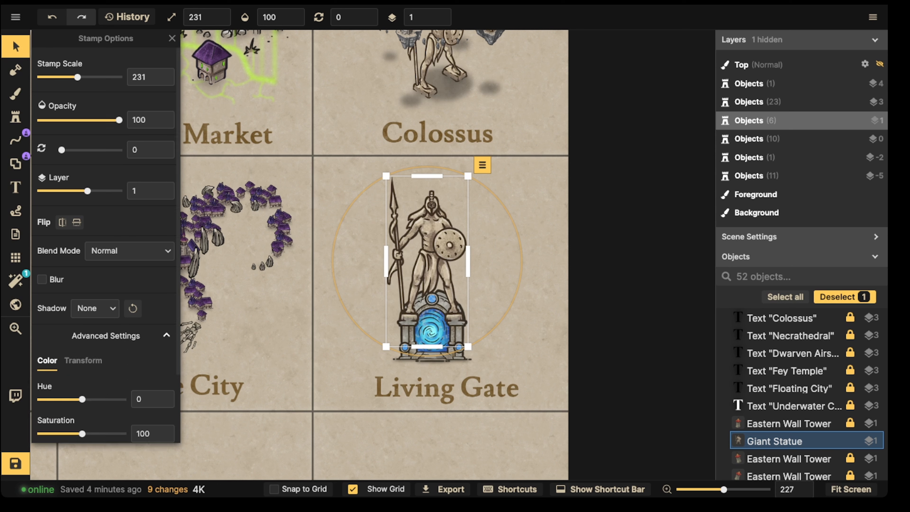
{"action": "left_click_drag", "start_coordinate": [82, 431], "coordinate": [66, 432]}
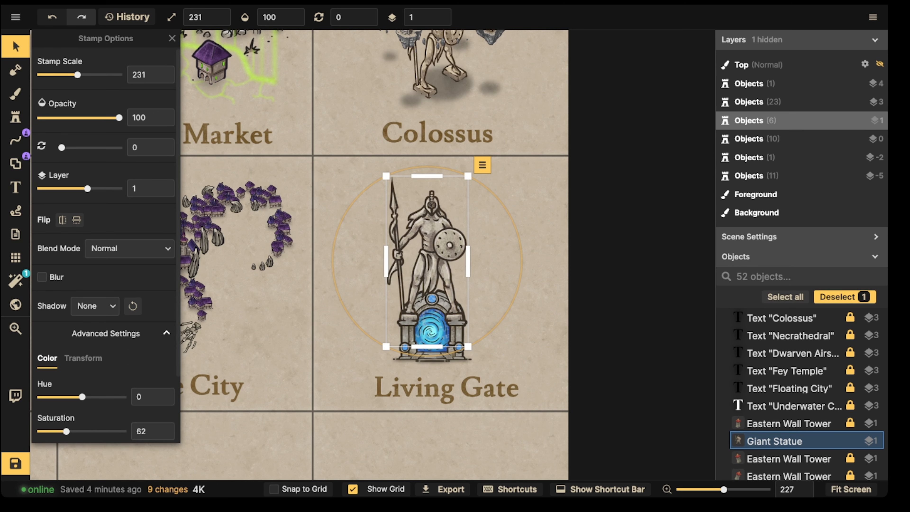
Move the statue and portal together slightly higher in the Living Gate cell and deselect them.
{"action": "left_click", "coordinate": [334, 267]}
{"action": "left_click_drag", "start_coordinate": [334, 267], "coordinate": [474, 332]}
{"action": "left_click_drag", "start_coordinate": [432, 280], "coordinate": [435, 256]}
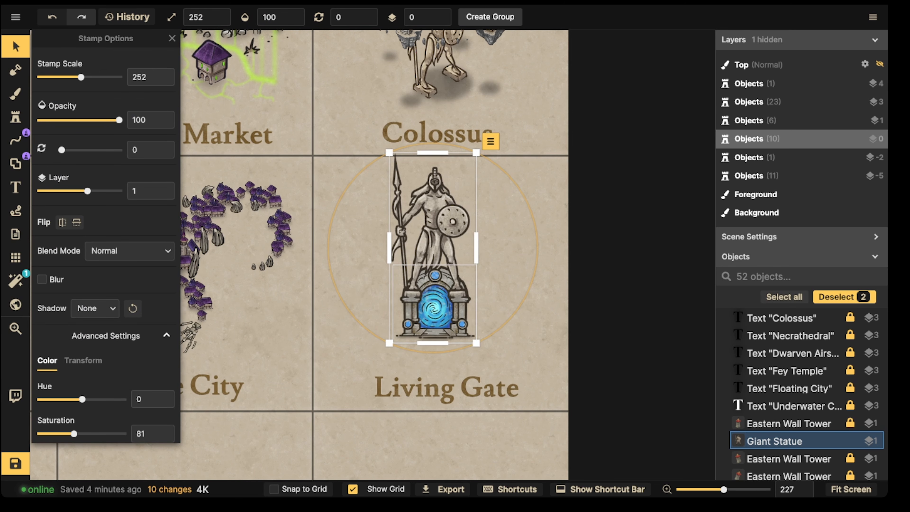
{"action": "key", "text": "Escape"}
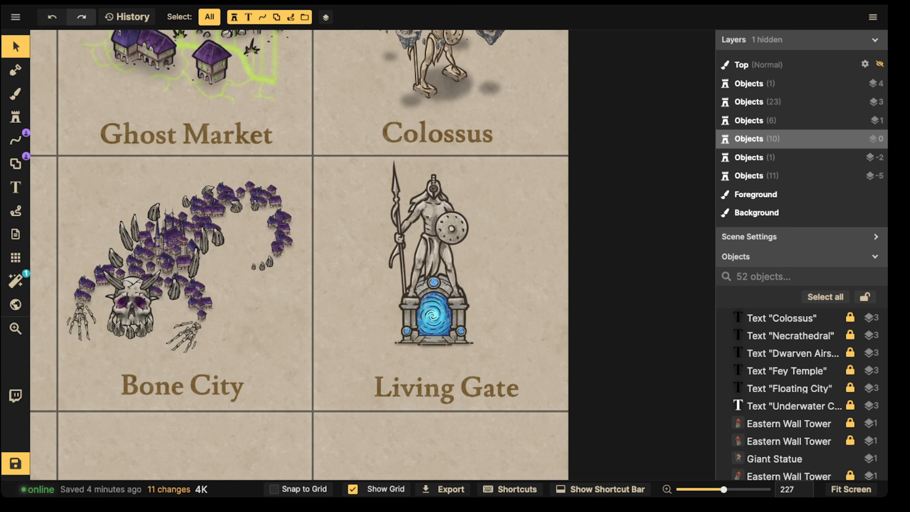
Clear the stamp catalog search and look through the full Fantasy World pack for further parts for the gate.
{"action": "left_click", "coordinate": [15, 117]}
{"action": "left_click", "coordinate": [104, 90]}
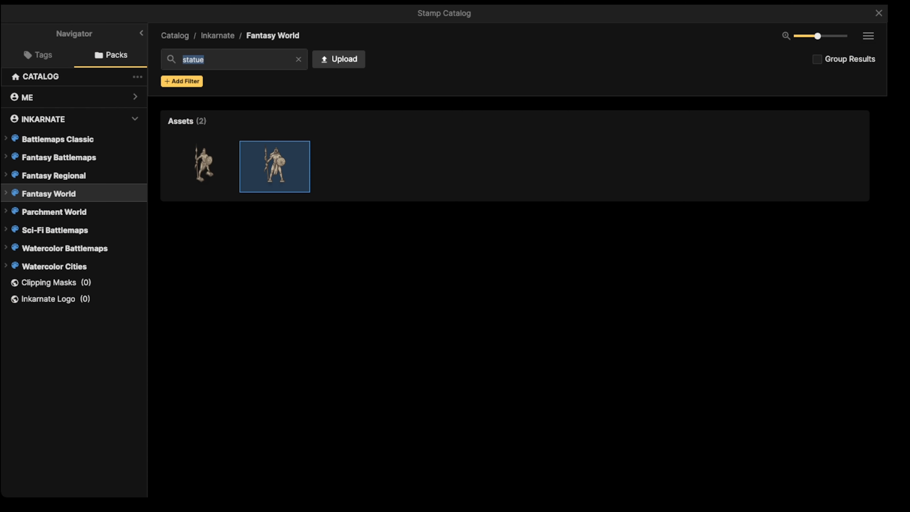
{"action": "type", "text": "wi"}
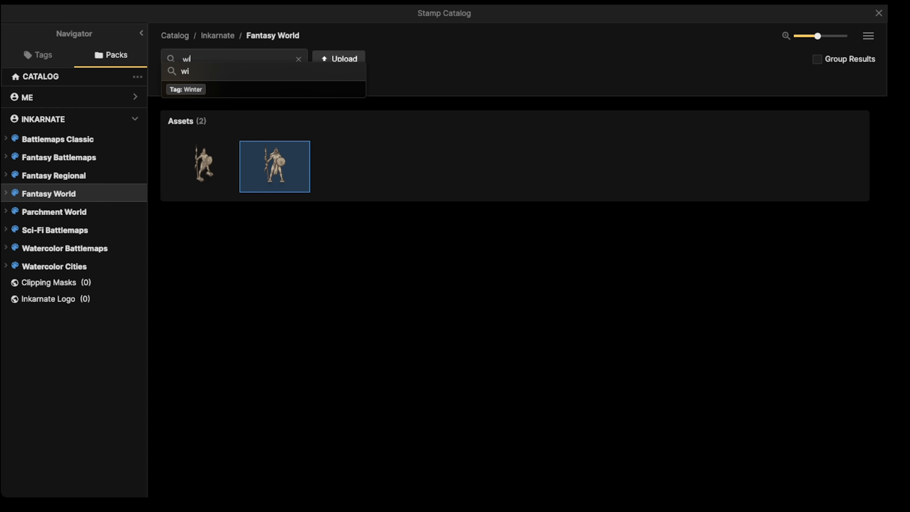
{"action": "key", "text": "BackSpace"}
{"action": "key", "text": "BackSpace"}
{"action": "key", "text": "BackSpace"}
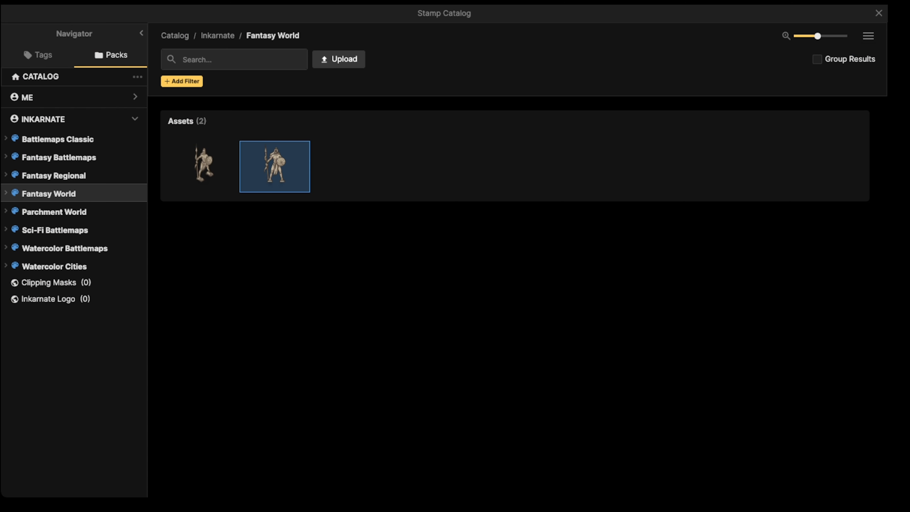
{"action": "type", "text": "statue"}
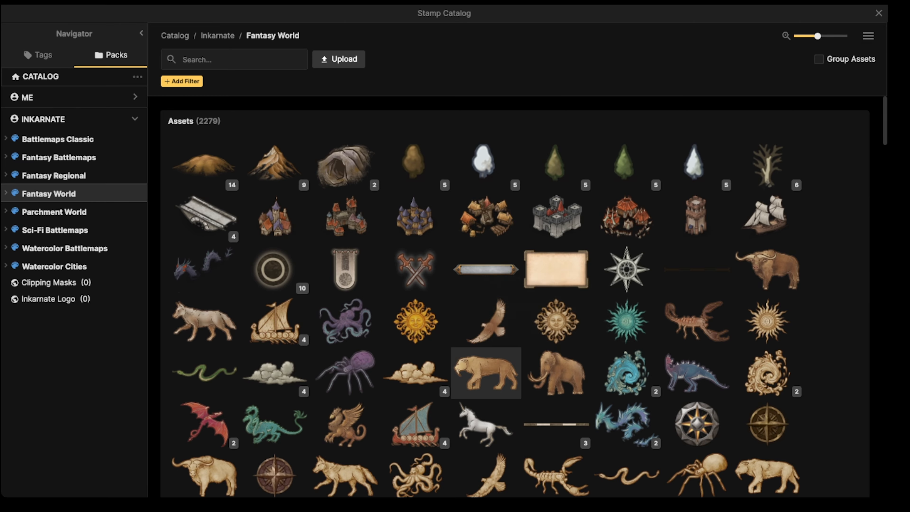
{"action": "scroll", "coordinate": [418, 372], "scroll_direction": "down", "scroll_amount": 15}
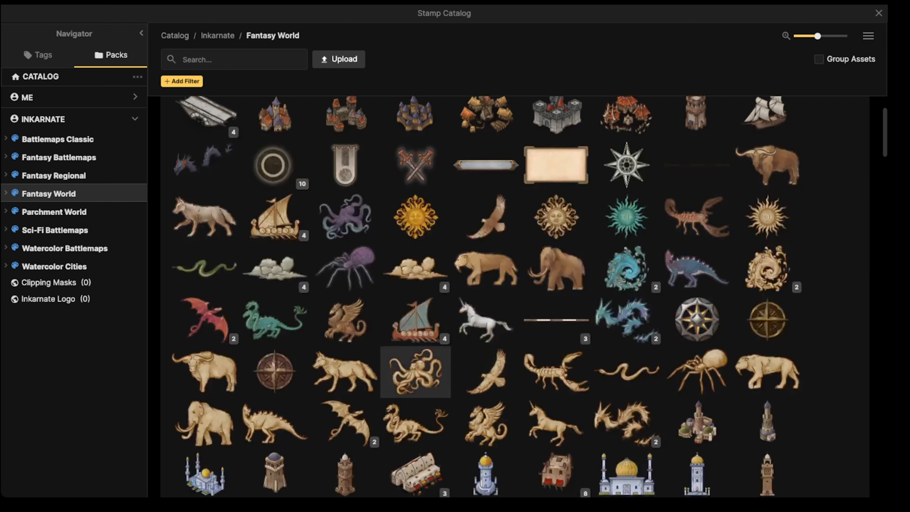
{"action": "scroll", "coordinate": [487, 296], "scroll_direction": "down", "scroll_amount": 15}
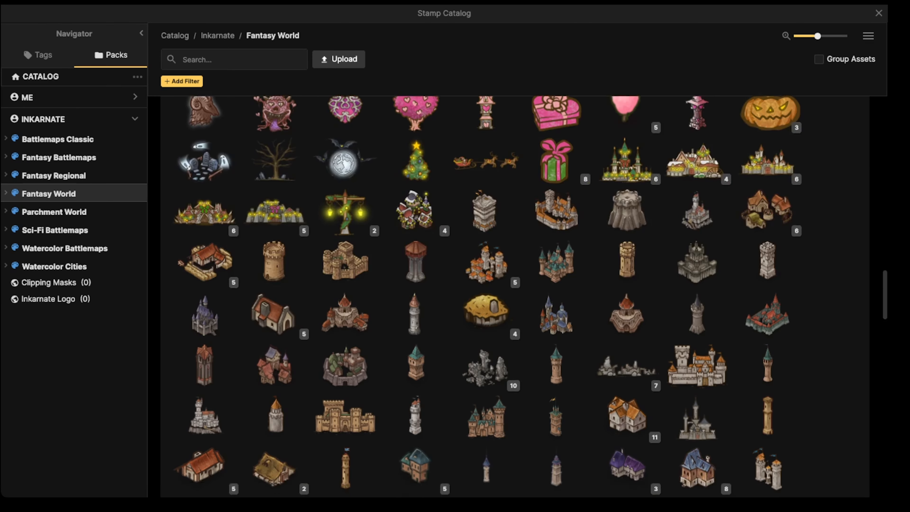
{"action": "scroll", "coordinate": [515, 297], "scroll_direction": "down", "scroll_amount": 15}
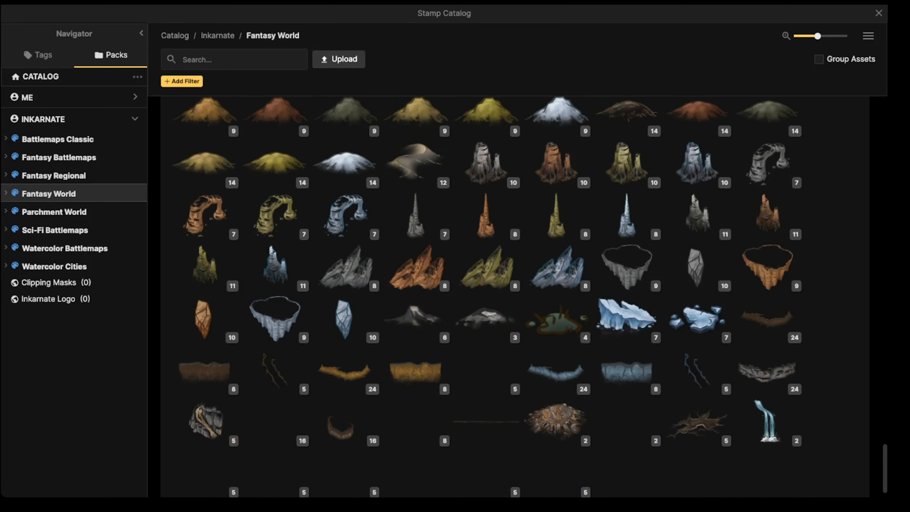
{"action": "scroll", "coordinate": [515, 296], "scroll_direction": "up", "scroll_amount": 15}
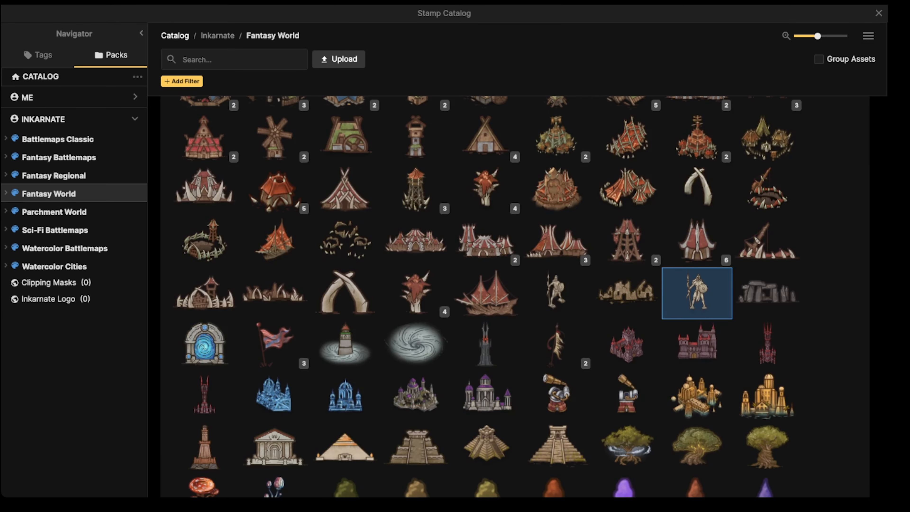
Find the grey decorative wings among the heraldry stamps and place a pair behind the statue on layer 0 at scale 112.
{"action": "left_click", "coordinate": [235, 59]}
{"action": "type", "text": "heraldry"}
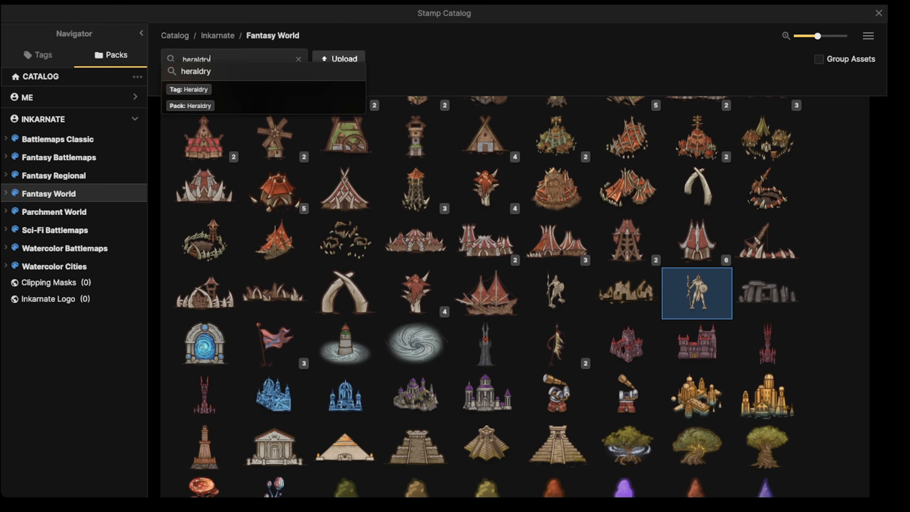
{"action": "key", "text": "Return"}
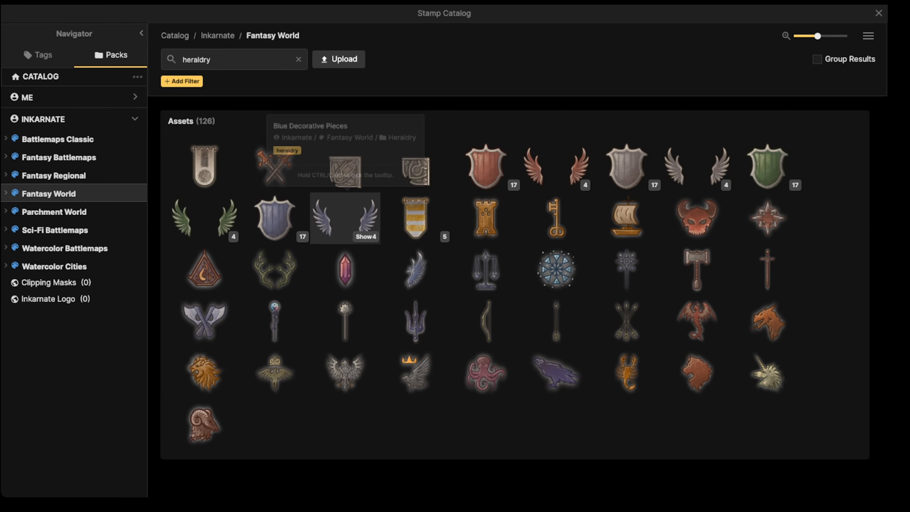
{"action": "left_click", "coordinate": [697, 167]}
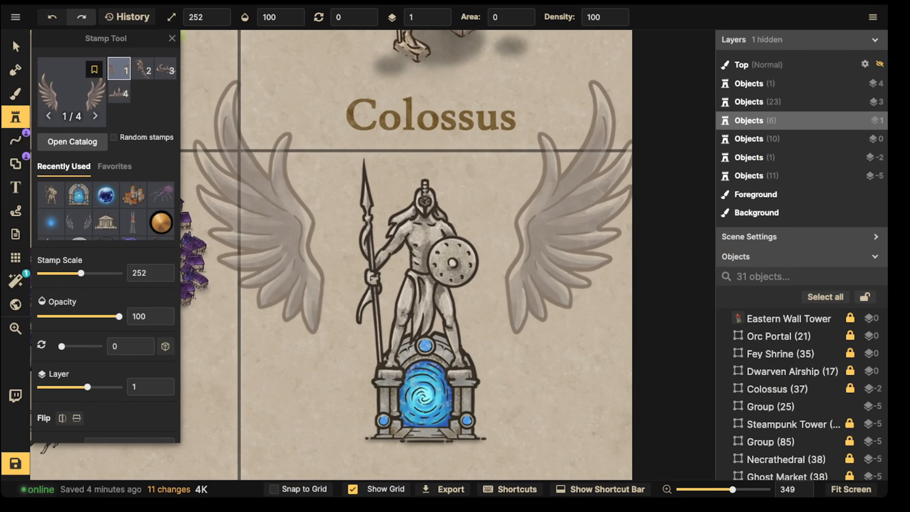
{"action": "scroll", "coordinate": [417, 209], "scroll_direction": "down", "scroll_amount": 5}
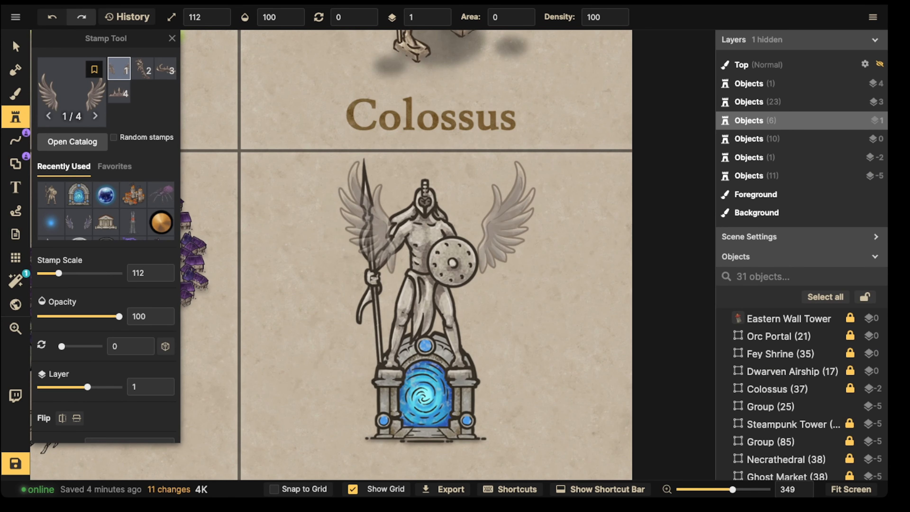
{"action": "left_click", "coordinate": [440, 20]}
{"action": "left_click", "coordinate": [420, 206]}
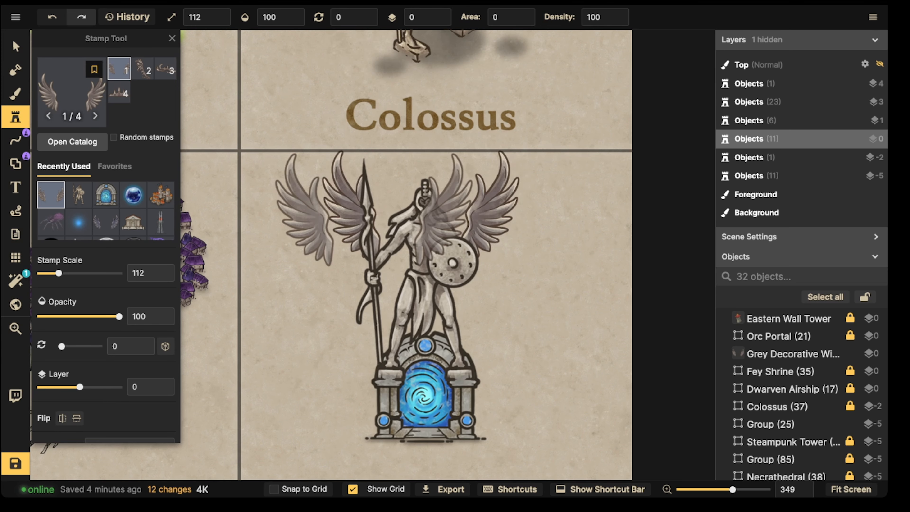
Center the wings behind the statue's shoulders at scale 102 and set their saturation to 46 and brightness to 83.
{"action": "left_click", "coordinate": [16, 47]}
{"action": "scroll", "coordinate": [419, 207], "scroll_direction": "down", "scroll_amount": 2}
{"action": "mouse_move", "coordinate": [419, 207]}
{"action": "left_mouse_down"}
{"action": "mouse_move", "coordinate": [431, 215]}
{"action": "mouse_move", "coordinate": [422, 215]}
{"action": "left_mouse_up"}
{"action": "left_click_drag", "start_coordinate": [82, 433], "coordinate": [59, 434]}
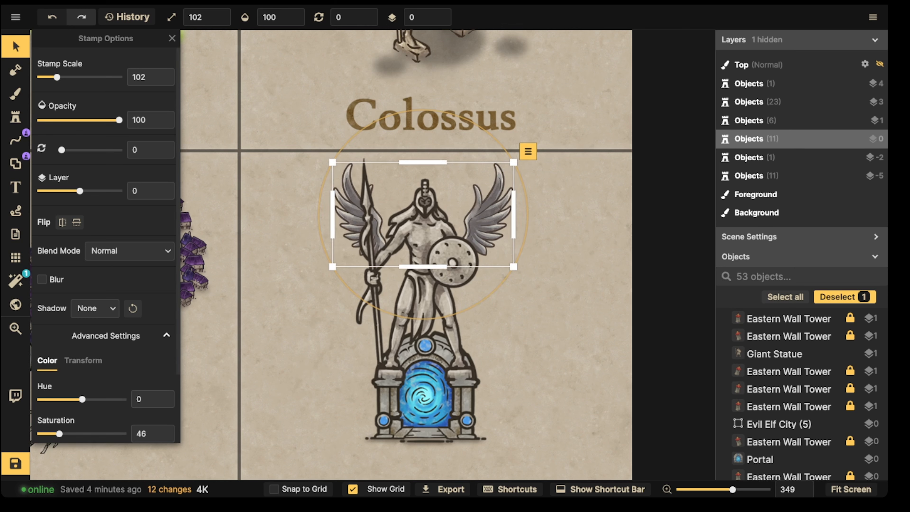
{"action": "scroll", "coordinate": [106, 251], "scroll_direction": "down", "scroll_amount": 3}
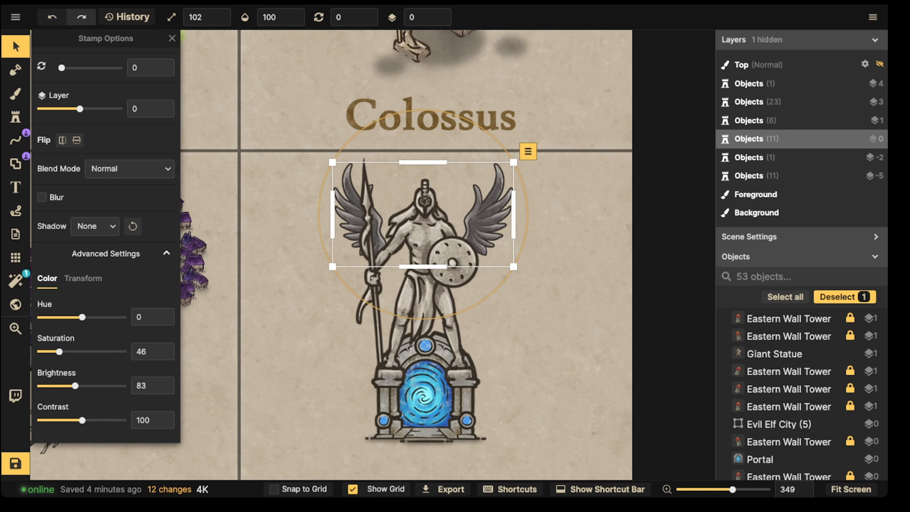
Duplicate the wings, rotate the copy 180 degrees and place it behind the statue's hips at scale 52.
{"action": "key", "text": "ctrl+v"}
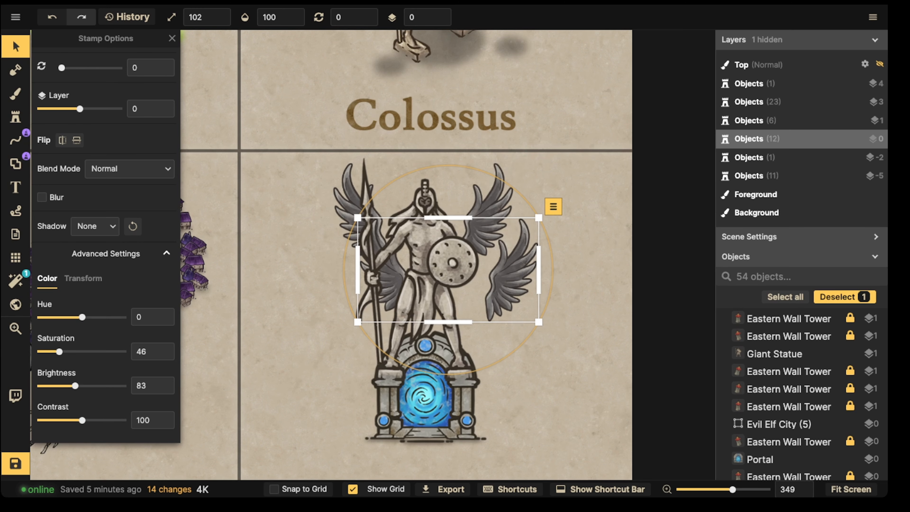
{"action": "scroll", "coordinate": [448, 269], "scroll_direction": "down", "scroll_amount": 2}
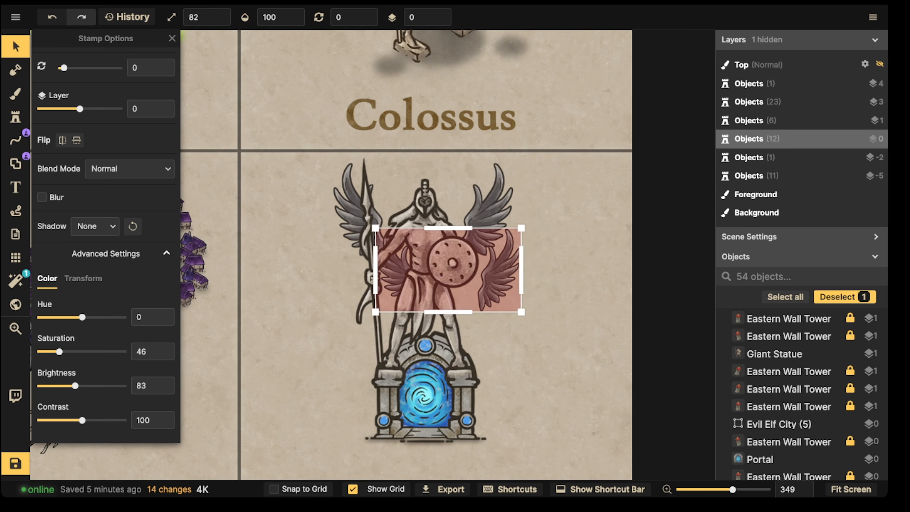
{"action": "scroll", "coordinate": [448, 270], "scroll_direction": "up", "scroll_amount": 8}
{"action": "scroll", "coordinate": [448, 269], "scroll_direction": "up", "scroll_amount": 4}
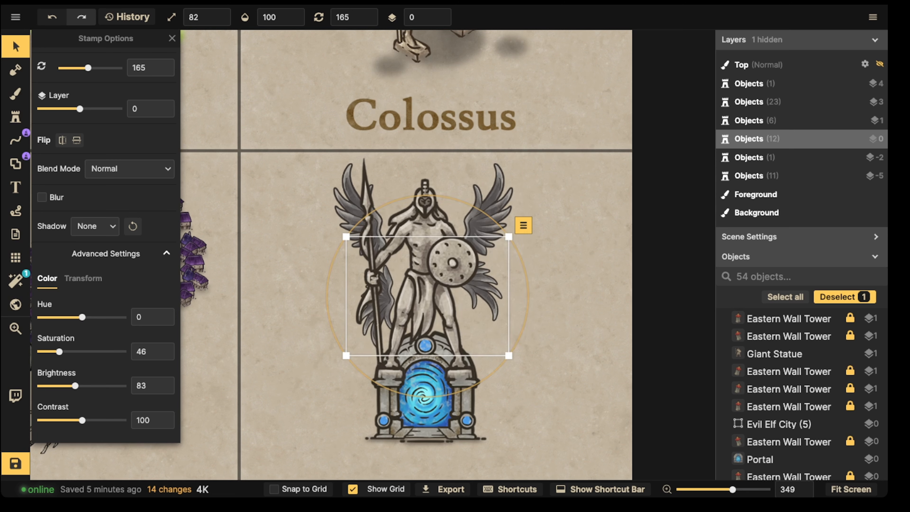
{"action": "scroll", "coordinate": [448, 269], "scroll_direction": "down", "scroll_amount": 2}
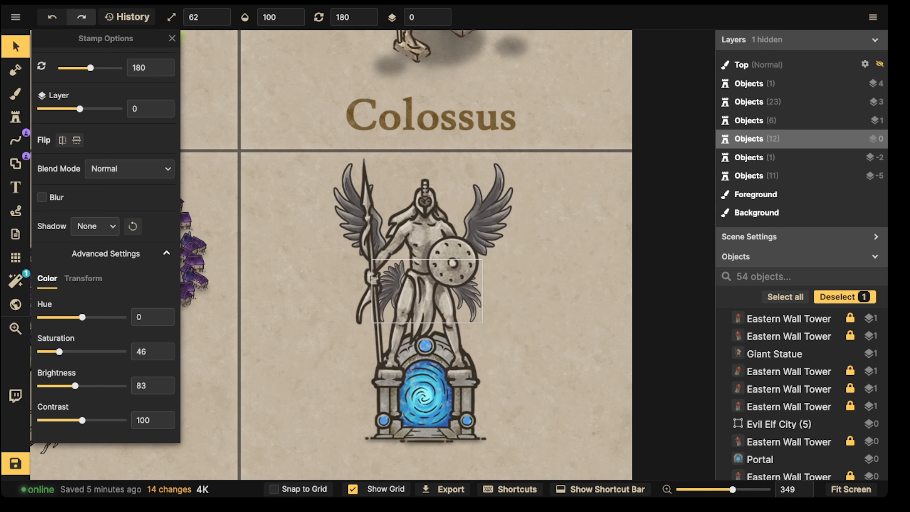
{"action": "scroll", "coordinate": [426, 292], "scroll_direction": "down", "scroll_amount": 1}
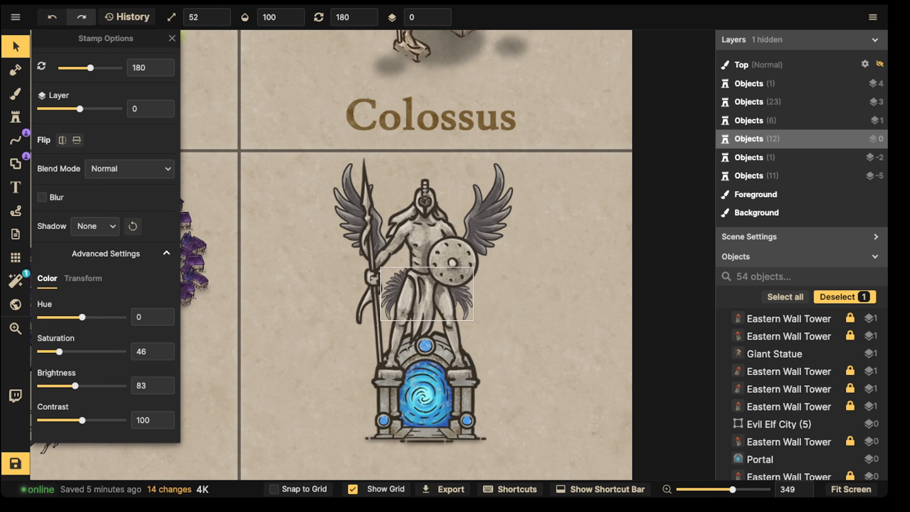
Set the hip wings' saturation to 66 and brightness to 89.
{"action": "left_click_drag", "start_coordinate": [75, 386], "coordinate": [87, 386]}
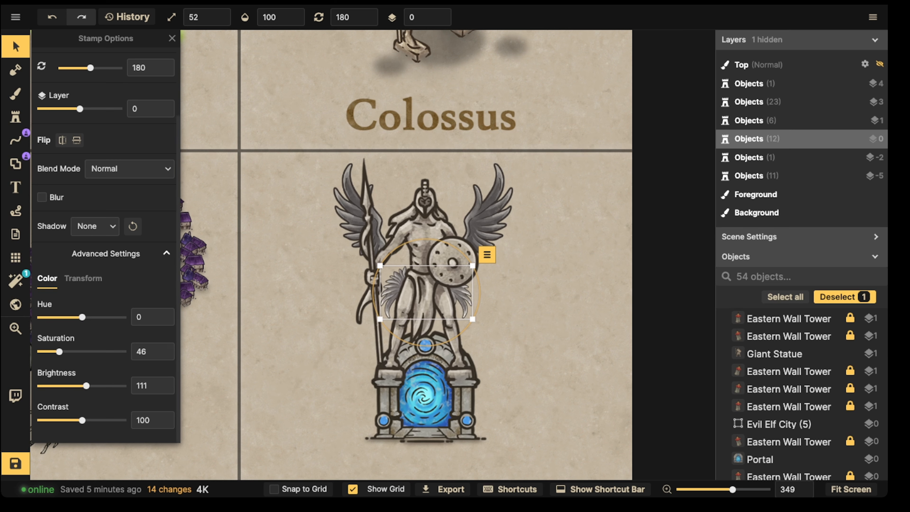
{"action": "left_click_drag", "start_coordinate": [59, 352], "coordinate": [68, 352]}
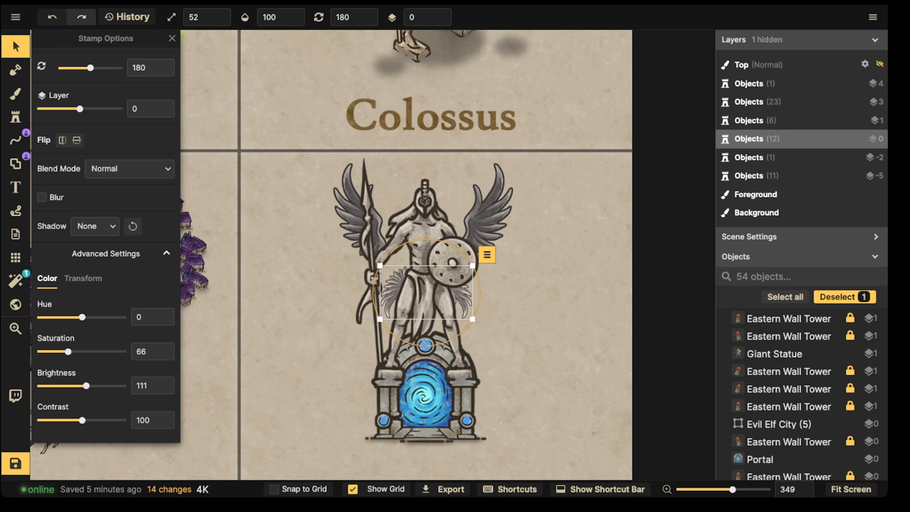
{"action": "left_click_drag", "start_coordinate": [86, 386], "coordinate": [77, 386]}
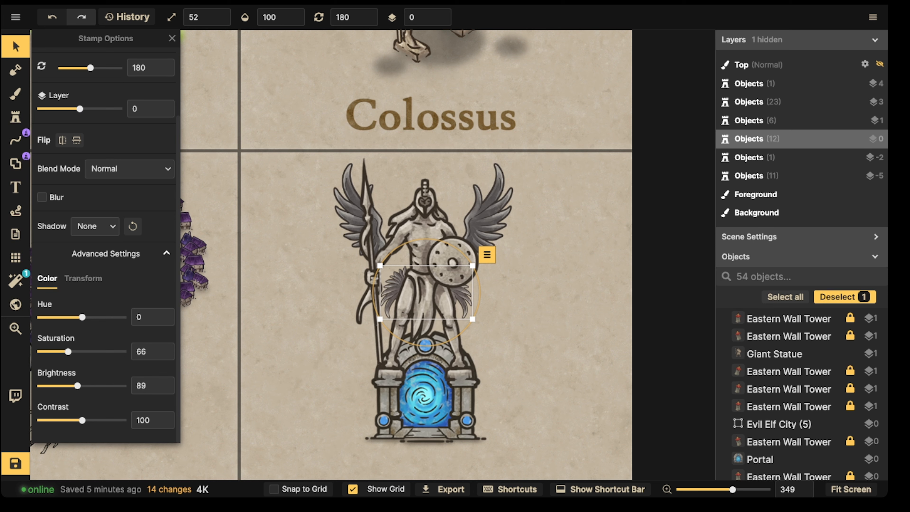
Copy the large shoulder wings and place the duplicate behind the statue's helmet at scale 42.
{"action": "left_click", "coordinate": [352, 219]}
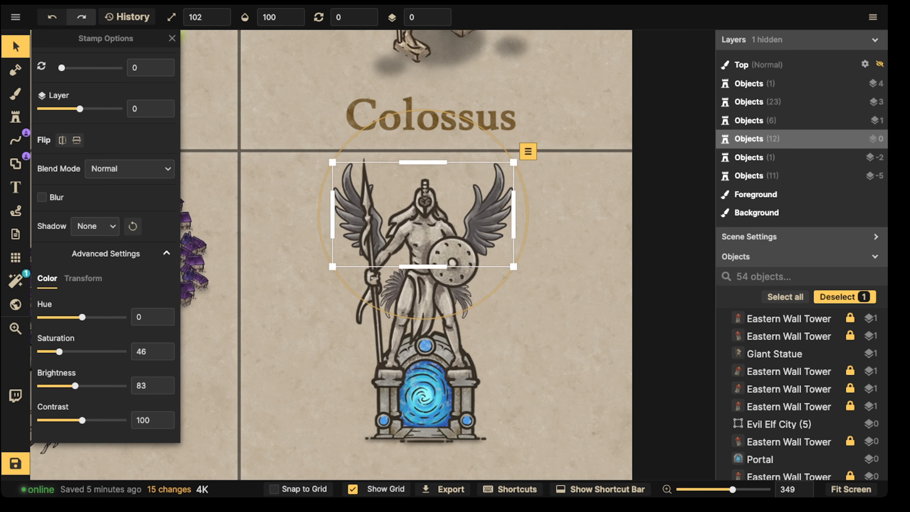
{"action": "key", "text": "ctrl+c"}
{"action": "key", "text": "ctrl+v"}
{"action": "left_click_drag", "start_coordinate": [445, 200], "coordinate": [424, 183]}
{"action": "key", "text": "bracketleft"}
{"action": "key", "text": "bracketleft"}
{"action": "key", "text": "bracketleft"}
{"action": "key", "text": "bracketleft"}
{"action": "key", "text": "bracketleft"}
{"action": "key", "text": "bracketleft"}
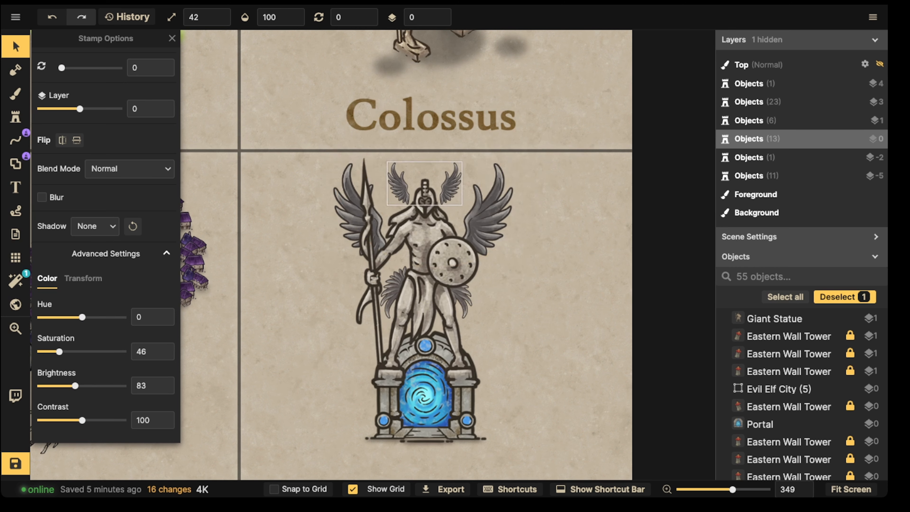
Select the statue, portal and three pairs of wings together and center them in the cell above the Living Gate label.
{"action": "left_click", "coordinate": [310, 202]}
{"action": "scroll", "coordinate": [310, 201], "scroll_direction": "down", "scroll_amount": 5}
{"action": "left_click_drag", "start_coordinate": [298, 193], "coordinate": [493, 373]}
{"action": "left_click_drag", "start_coordinate": [412, 305], "coordinate": [428, 291]}
{"action": "key", "text": "space"}
{"action": "left_click_drag", "start_coordinate": [428, 291], "coordinate": [430, 291]}
{"action": "mouse_move", "coordinate": [547, 286]}
{"action": "left_mouse_down"}
{"action": "mouse_move", "coordinate": [548, 262]}
{"action": "mouse_move", "coordinate": [547, 286]}
{"action": "left_mouse_up"}
{"action": "left_click_drag", "start_coordinate": [415, 333], "coordinate": [412, 318]}
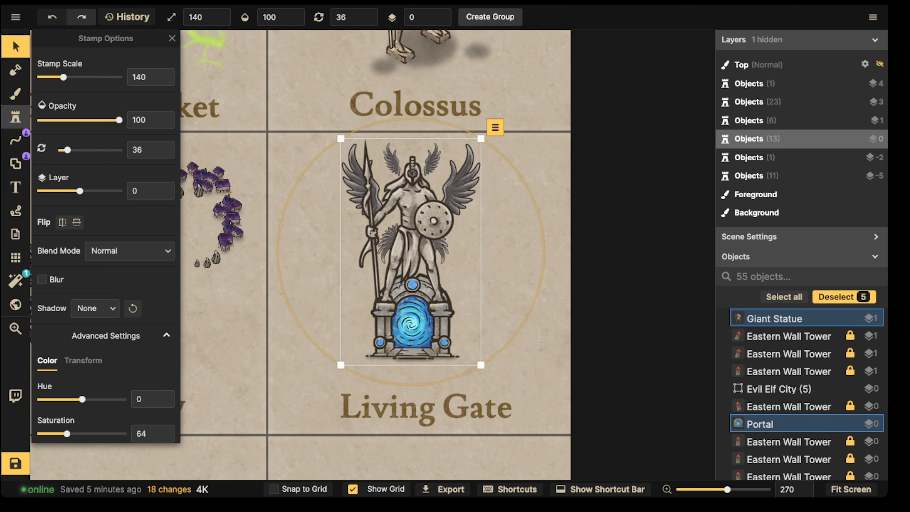
{"action": "left_click", "coordinate": [16, 117]}
{"action": "left_click", "coordinate": [68, 94]}
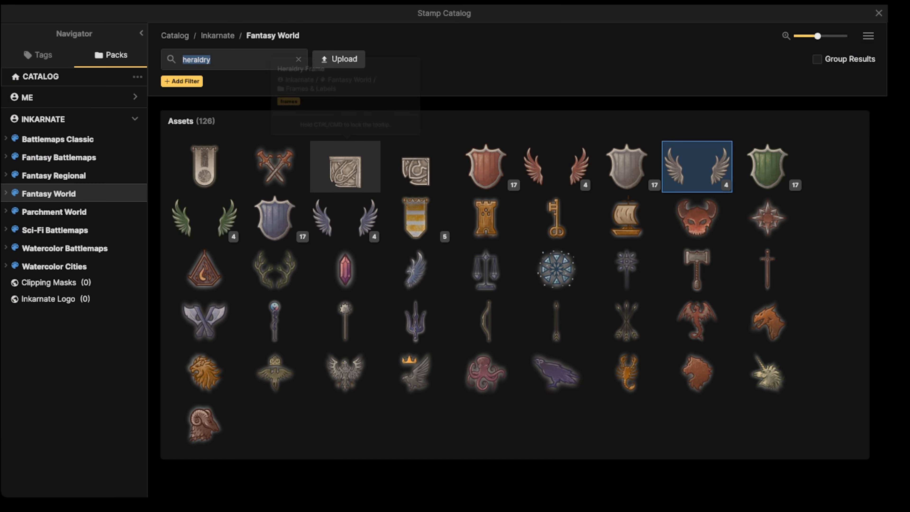
{"action": "left_click", "coordinate": [204, 269]}
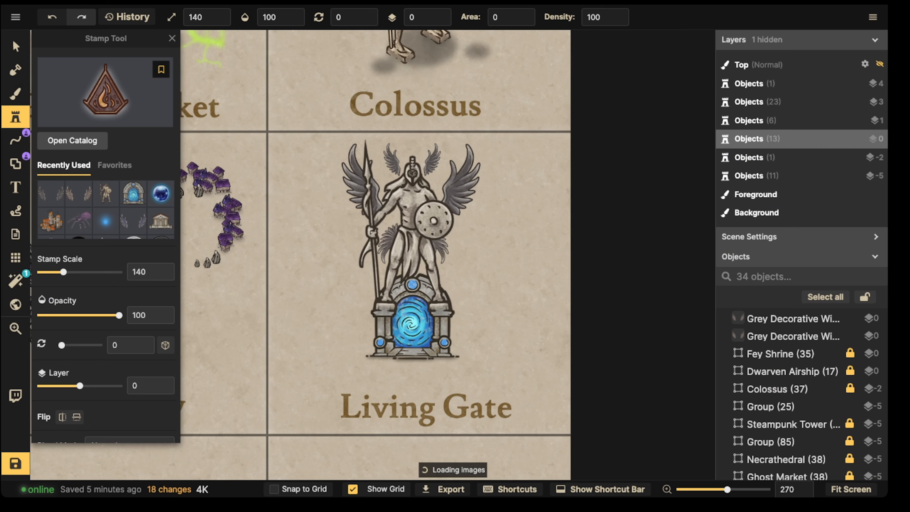
Clear the heraldry search in the stamp catalog and choose the purple Octopus stamp from the Fantasy World pack.
{"action": "left_click", "coordinate": [106, 91]}
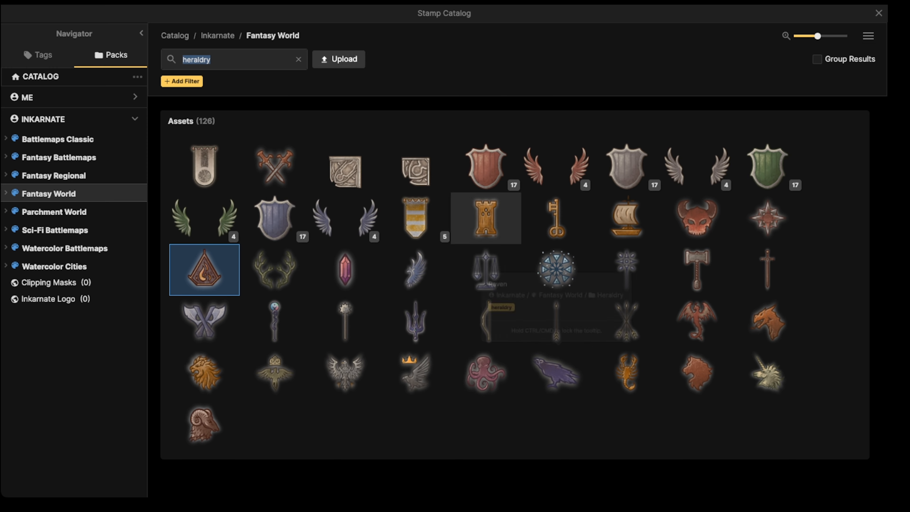
{"action": "left_click", "coordinate": [298, 59]}
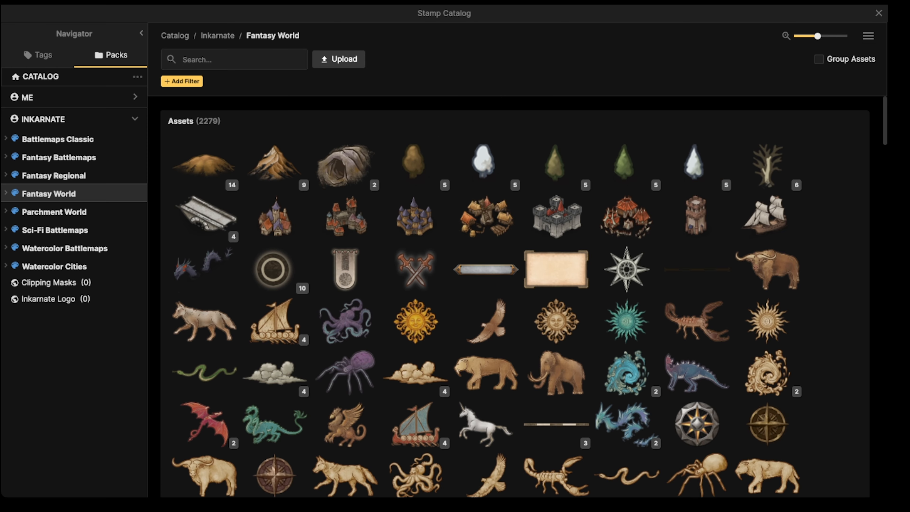
{"action": "scroll", "coordinate": [345, 215], "scroll_direction": "down", "scroll_amount": 3}
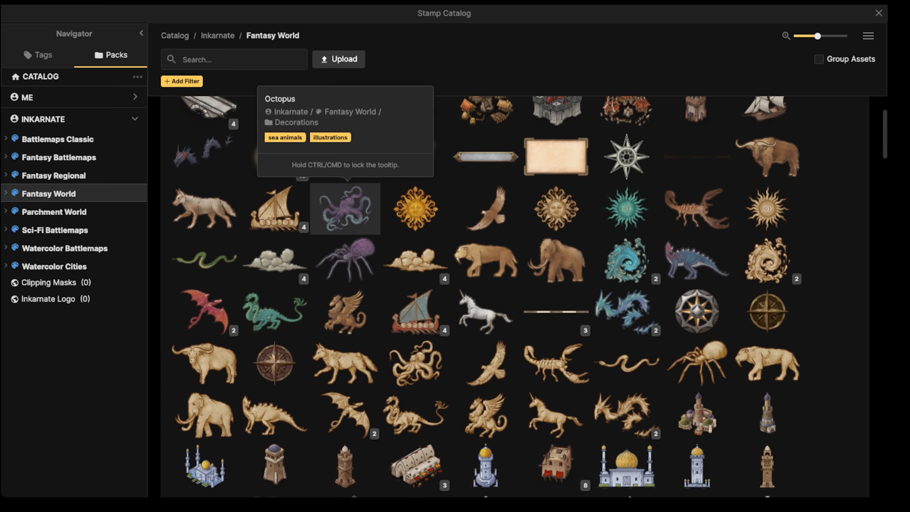
{"action": "left_click", "coordinate": [345, 208]}
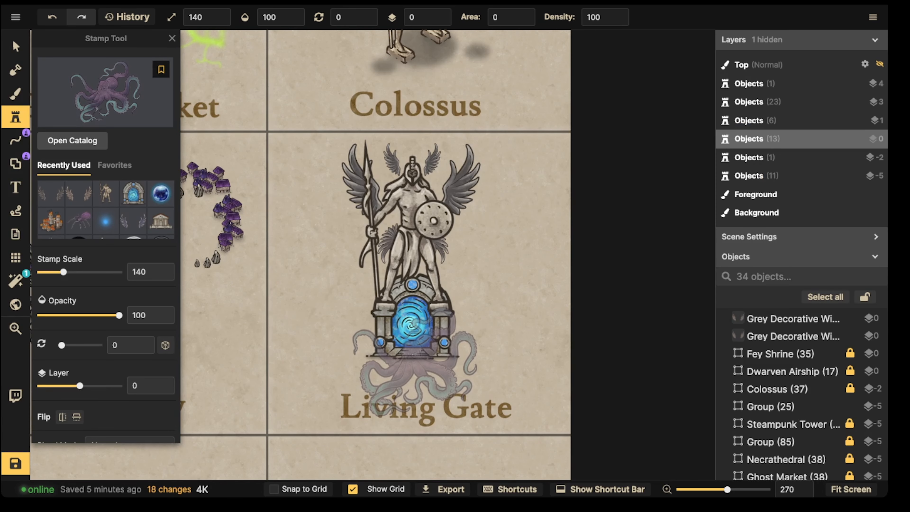
Place the octopus over the portal's base at scale 120 and rotation 15, and select it.
{"action": "scroll", "coordinate": [413, 360], "scroll_direction": "down", "scroll_amount": 5}
{"action": "scroll", "coordinate": [413, 355], "scroll_direction": "down", "scroll_amount": 4}
{"action": "scroll", "coordinate": [414, 357], "scroll_direction": "up", "scroll_amount": 4}
{"action": "scroll", "coordinate": [413, 358], "scroll_direction": "up", "scroll_amount": 8}
{"action": "scroll", "coordinate": [414, 355], "scroll_direction": "up", "scroll_amount": 1}
{"action": "left_click", "coordinate": [414, 352]}
{"action": "left_click", "coordinate": [15, 46]}
{"action": "left_click", "coordinate": [416, 353]}
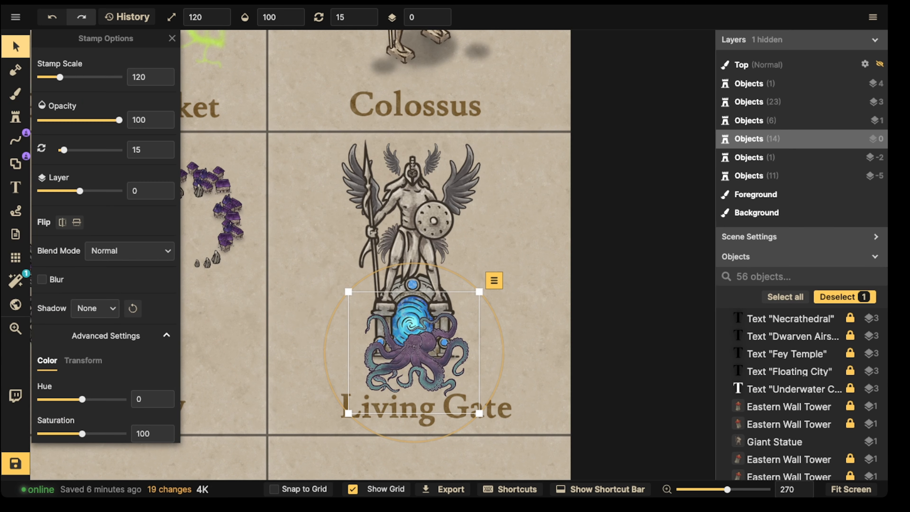
Send the octopus behind the portal on layer -2 and enlarge it to scale 160.
{"action": "left_click", "coordinate": [441, 20]}
{"action": "left_click", "coordinate": [441, 20]}
{"action": "scroll", "coordinate": [414, 353], "scroll_direction": "up", "scroll_amount": 1}
{"action": "scroll", "coordinate": [414, 353], "scroll_direction": "up", "scroll_amount": 1}
{"action": "scroll", "coordinate": [414, 353], "scroll_direction": "up", "scroll_amount": 1}
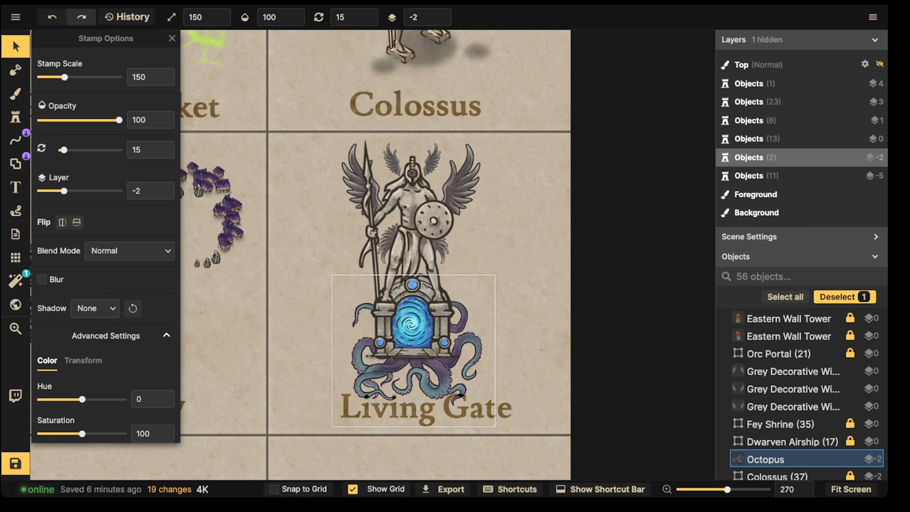
{"action": "left_click", "coordinate": [412, 331]}
{"action": "scroll", "coordinate": [108, 258], "scroll_direction": "down", "scroll_amount": 3}
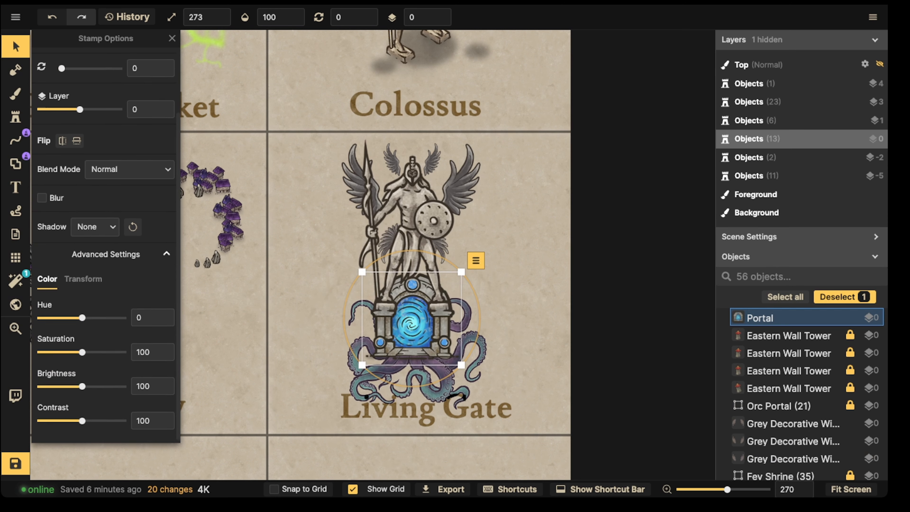
{"action": "key", "text": "ctrl+z"}
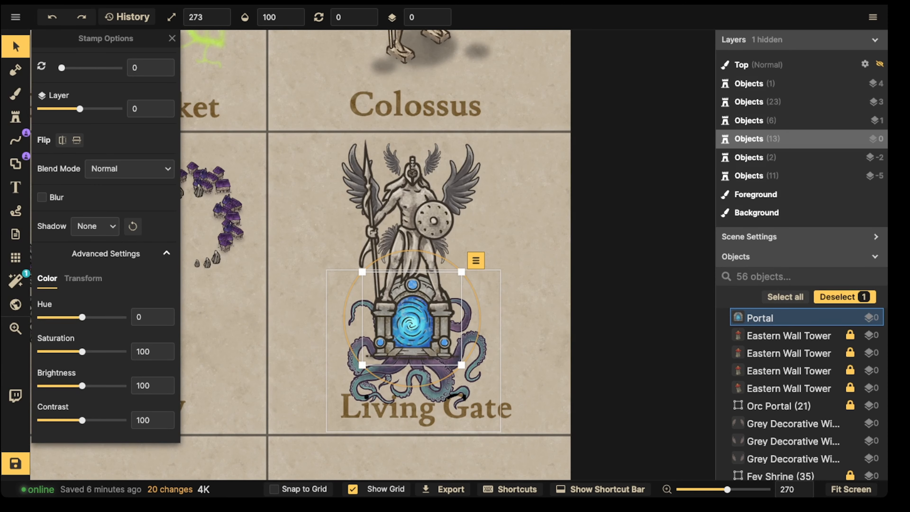
Select the statue, wings, portal and octopus together and move them up clear of the Living Gate label.
{"action": "left_click", "coordinate": [466, 352]}
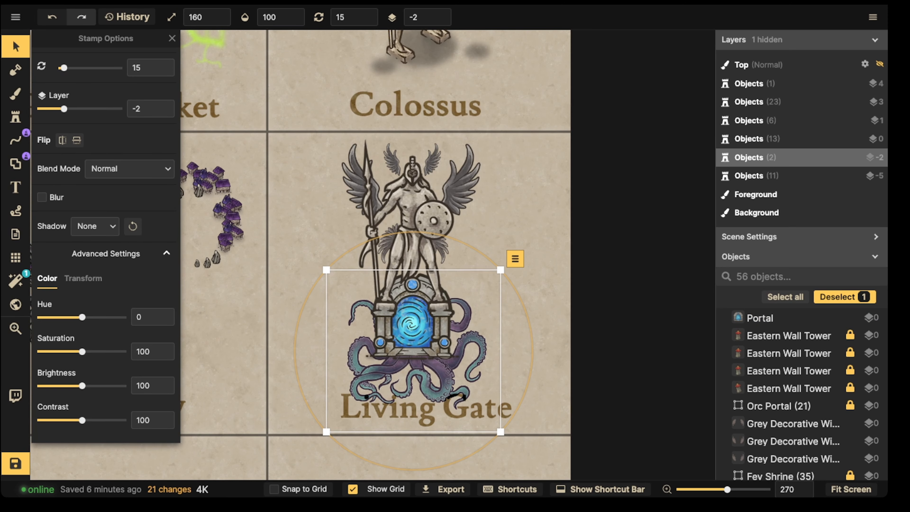
{"action": "scroll", "coordinate": [346, 249], "scroll_direction": "down", "scroll_amount": 2}
{"action": "left_click", "coordinate": [319, 164]}
{"action": "left_click_drag", "start_coordinate": [319, 164], "coordinate": [486, 359]}
{"action": "left_click_drag", "start_coordinate": [480, 406], "coordinate": [463, 378]}
{"action": "left_click_drag", "start_coordinate": [416, 308], "coordinate": [433, 315]}
Straighten the six selected gate parts to rotation 270, nudge them into the cell's center and enlarge them to scale 128.
{"action": "mouse_move", "coordinate": [536, 315]}
{"action": "left_mouse_down"}
{"action": "mouse_move", "coordinate": [533, 323]}
{"action": "mouse_move", "coordinate": [537, 311]}
{"action": "left_mouse_up"}
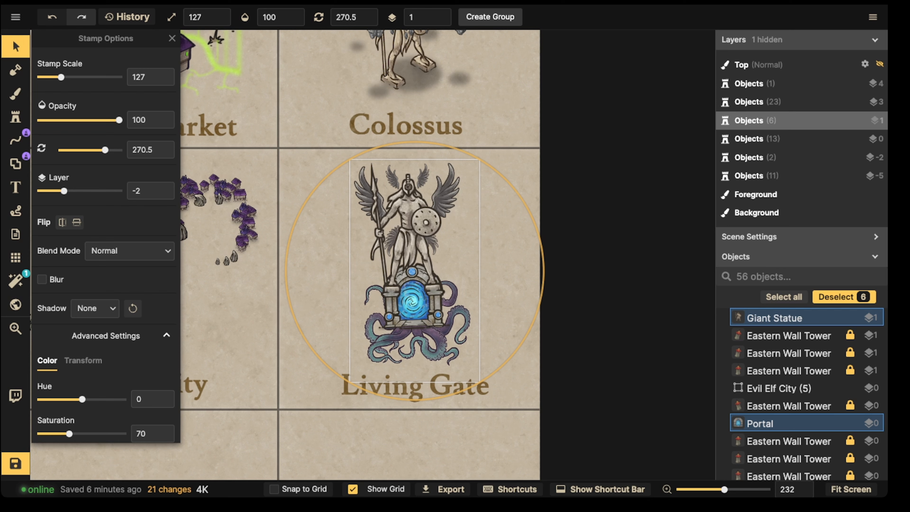
{"action": "left_click_drag", "start_coordinate": [537, 312], "coordinate": [538, 310]}
{"action": "left_click_drag", "start_coordinate": [416, 309], "coordinate": [412, 311]}
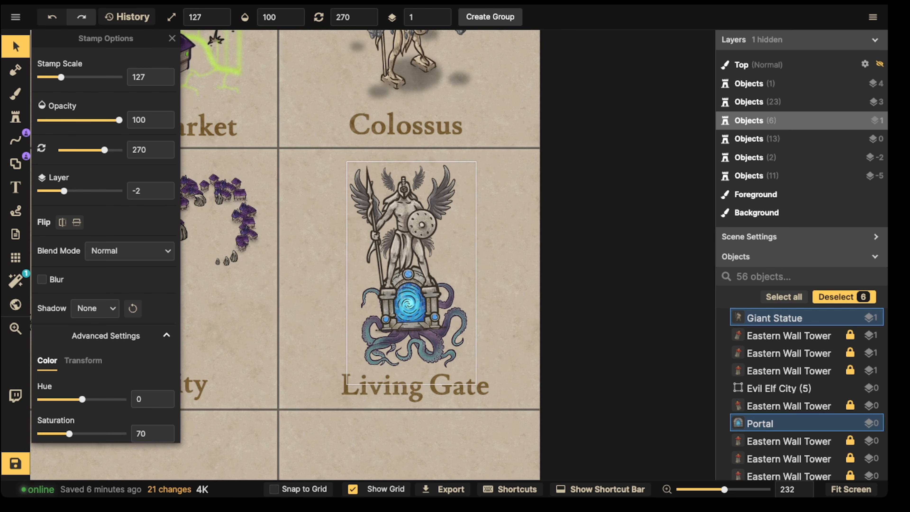
{"action": "left_click_drag", "start_coordinate": [347, 161], "coordinate": [345, 159]}
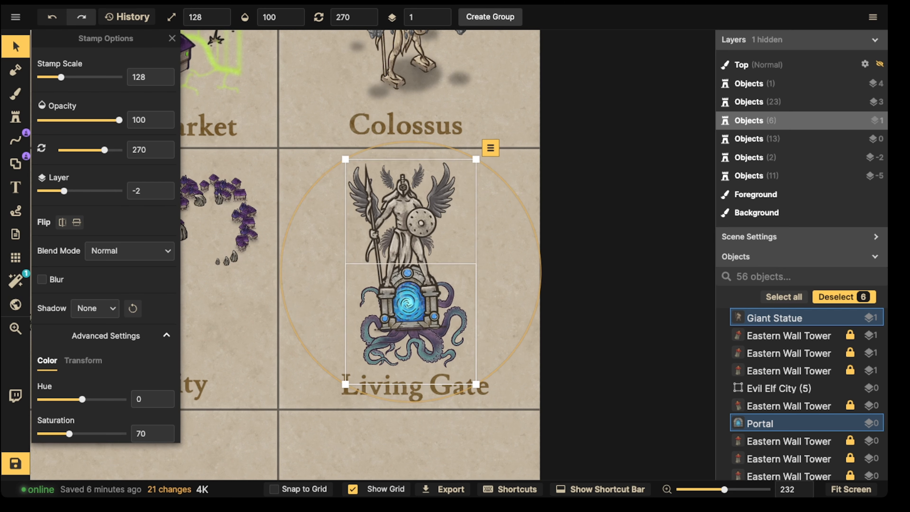